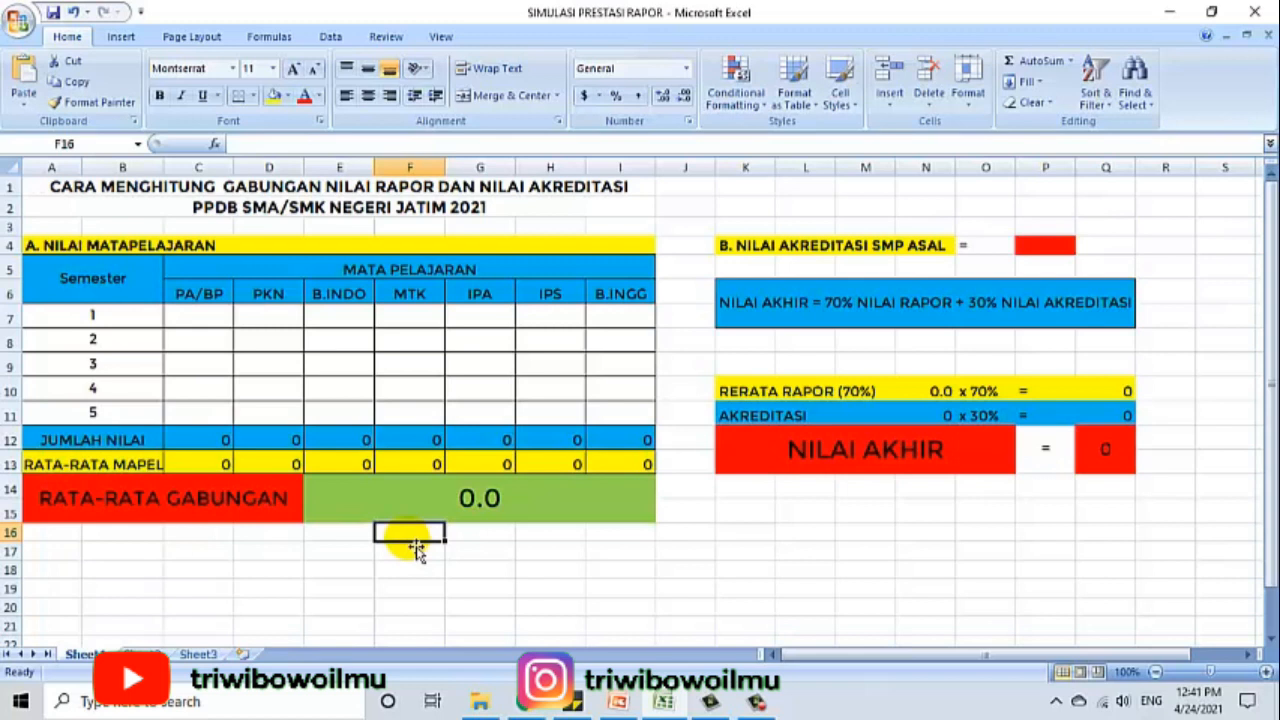
# Merge and center the first title line across columns A to Q and enlarge its font by two size steps.
pyautogui.click(361, 563)
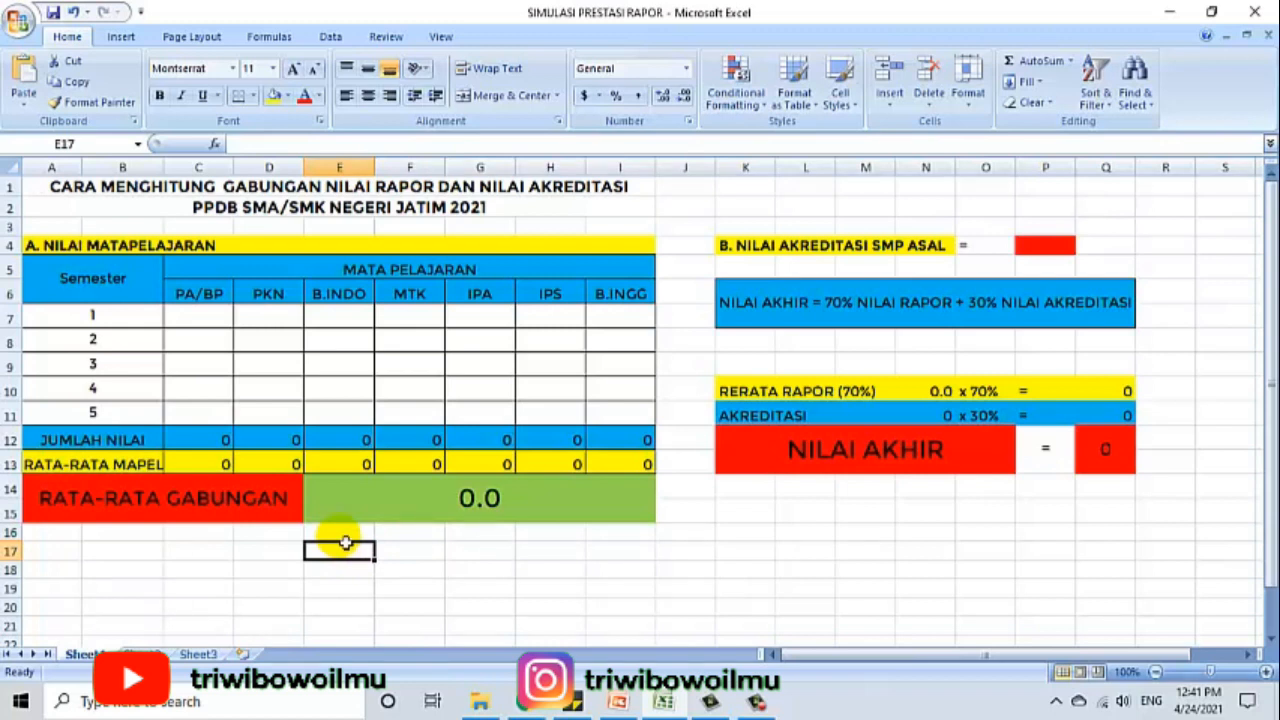
pyautogui.moveTo(392, 186); pyautogui.dragTo(1106, 186)
pyautogui.click(508, 97)
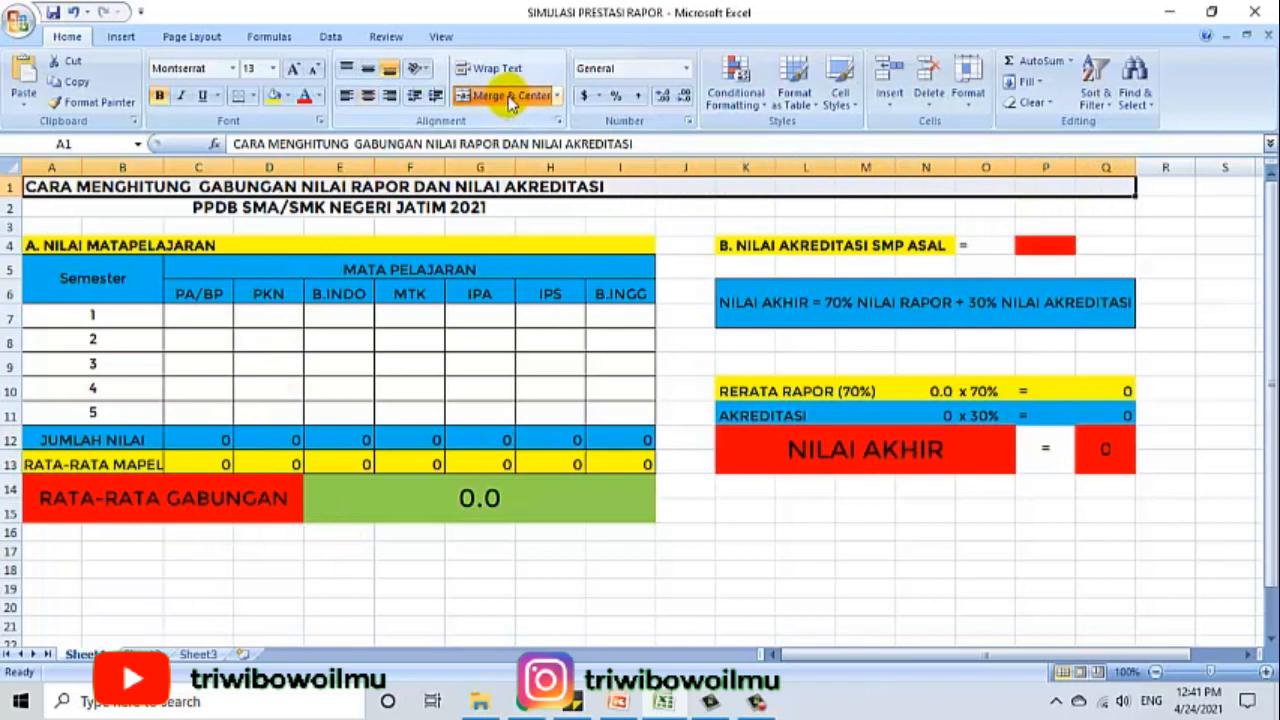
pyautogui.click(293, 68)
pyautogui.click(293, 68)
# Merge and center the second title line, PPDB SMA/SMK NEGERI JATIM 2021, across A2:Q2 and enlarge its font.
pyautogui.click(265, 218)
pyautogui.moveTo(265, 218); pyautogui.dragTo(1083, 212)
pyautogui.click(476, 97)
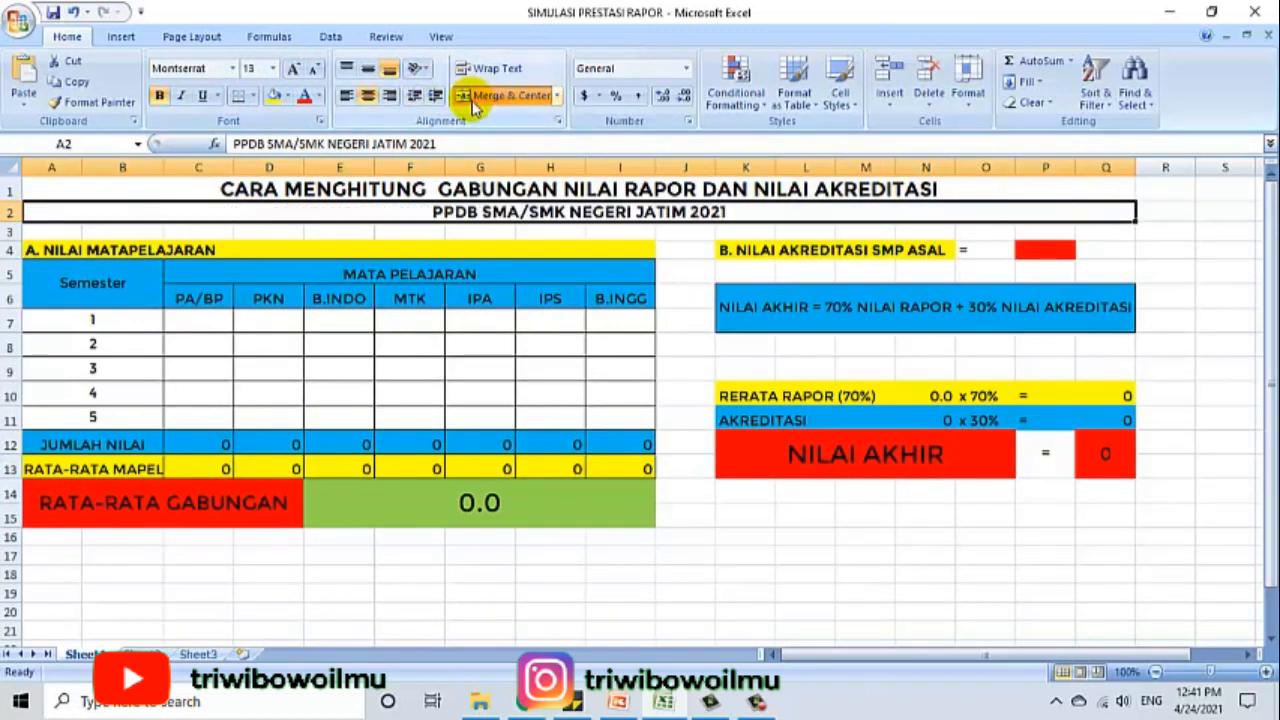
pyautogui.click(293, 68)
pyautogui.click(293, 68)
pyautogui.click(295, 72)
pyautogui.click(789, 601)
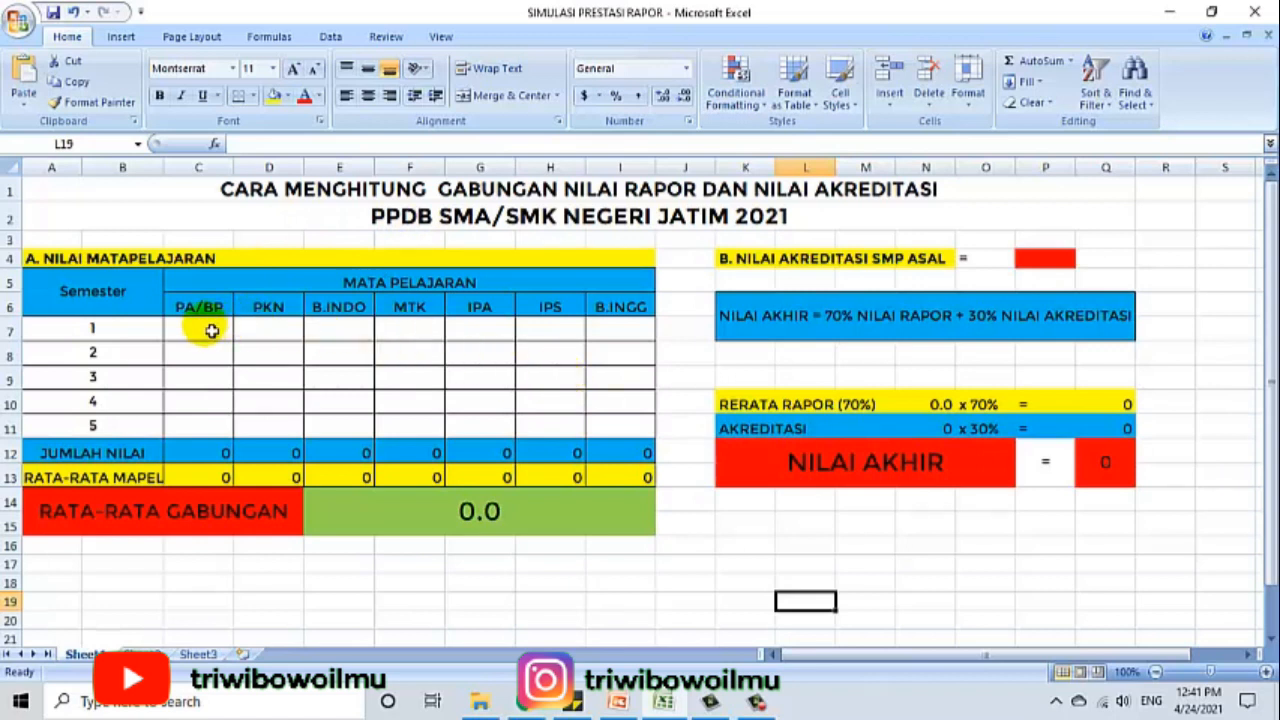
# Review the semester rows 1 to 5 and the matching empty cells of the PA/BP column.
pyautogui.click(134, 338)
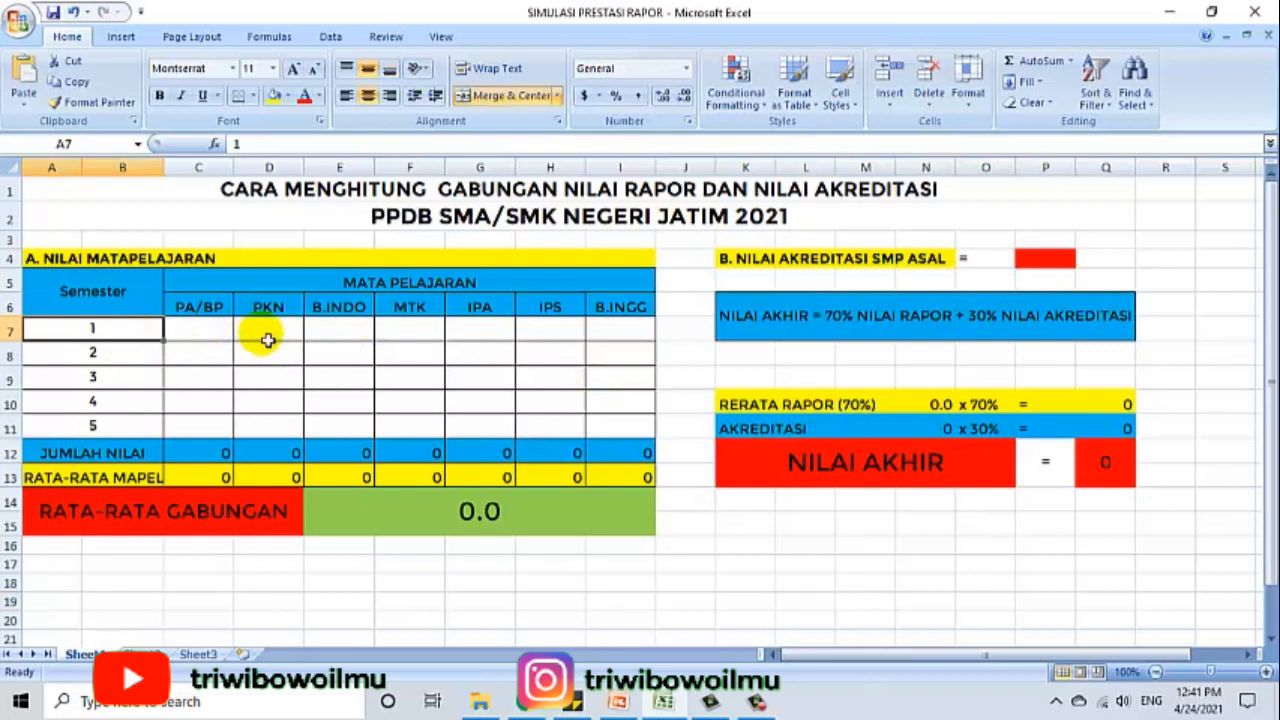
pyautogui.press('Down')
pyautogui.press('Down')
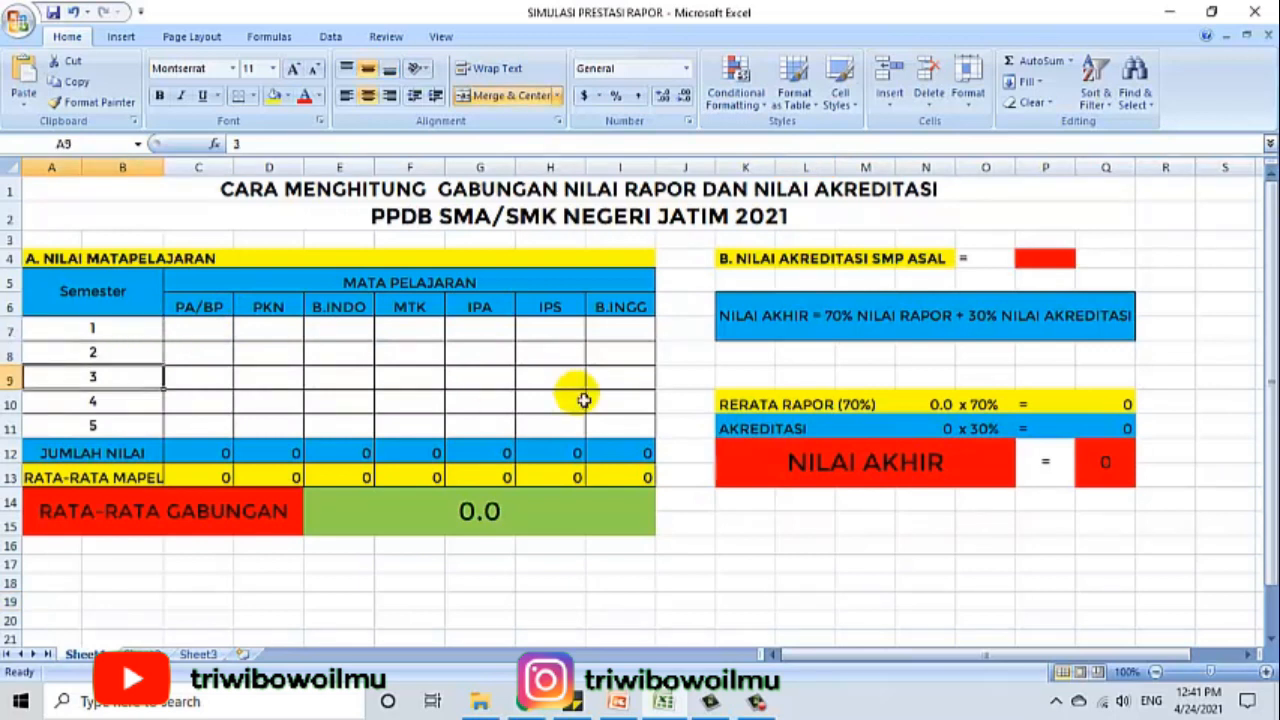
pyautogui.press('Down')
pyautogui.press('Down')
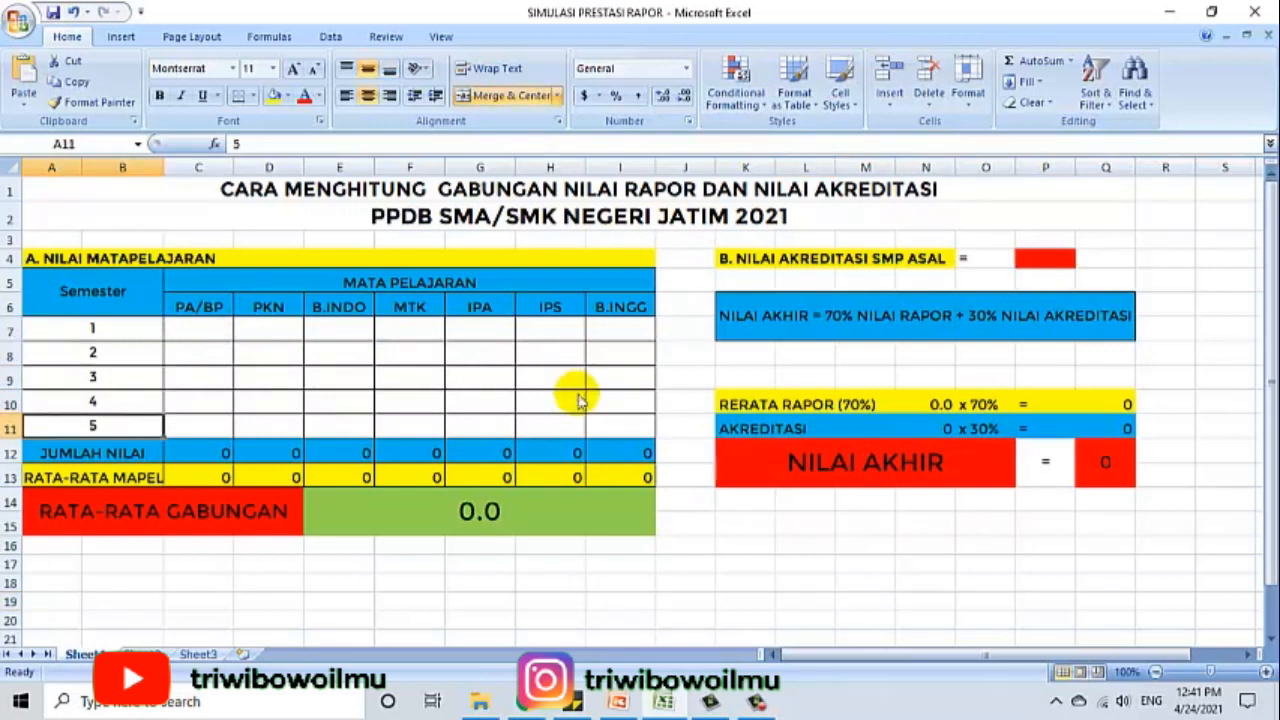
pyautogui.press('Right')
pyautogui.press('Up')
pyautogui.press('Up')
pyautogui.press('Up')
pyautogui.press('Up')
pyautogui.press('Down')
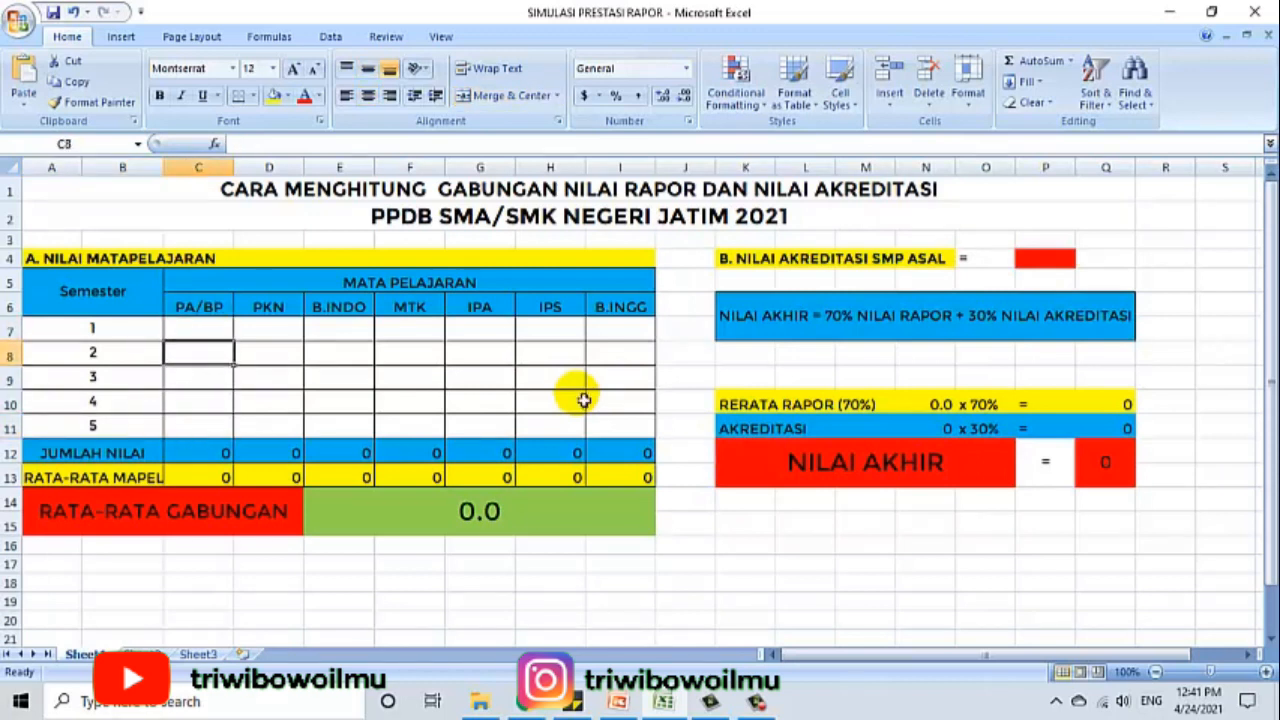
# Enter the PA/BP scores for semesters 1 to 5 as 80, 85, 90, 85 and 91.
pyautogui.press('Up')
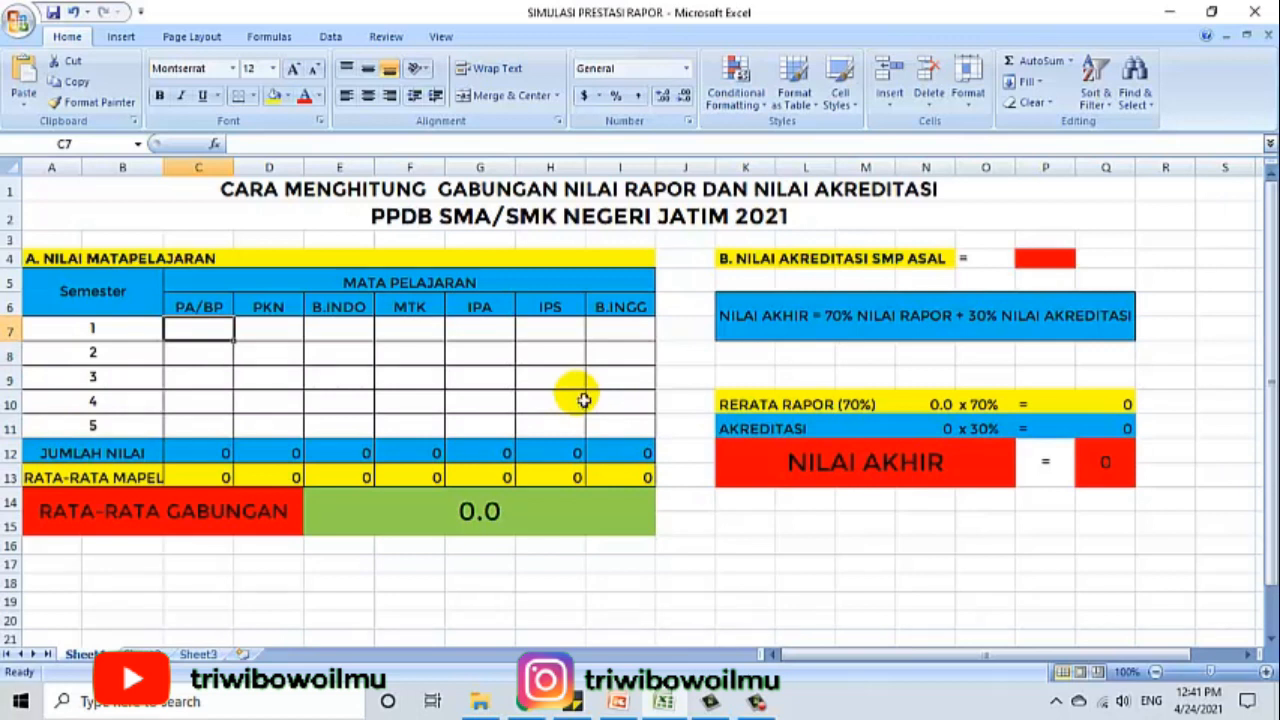
pyautogui.write('80')
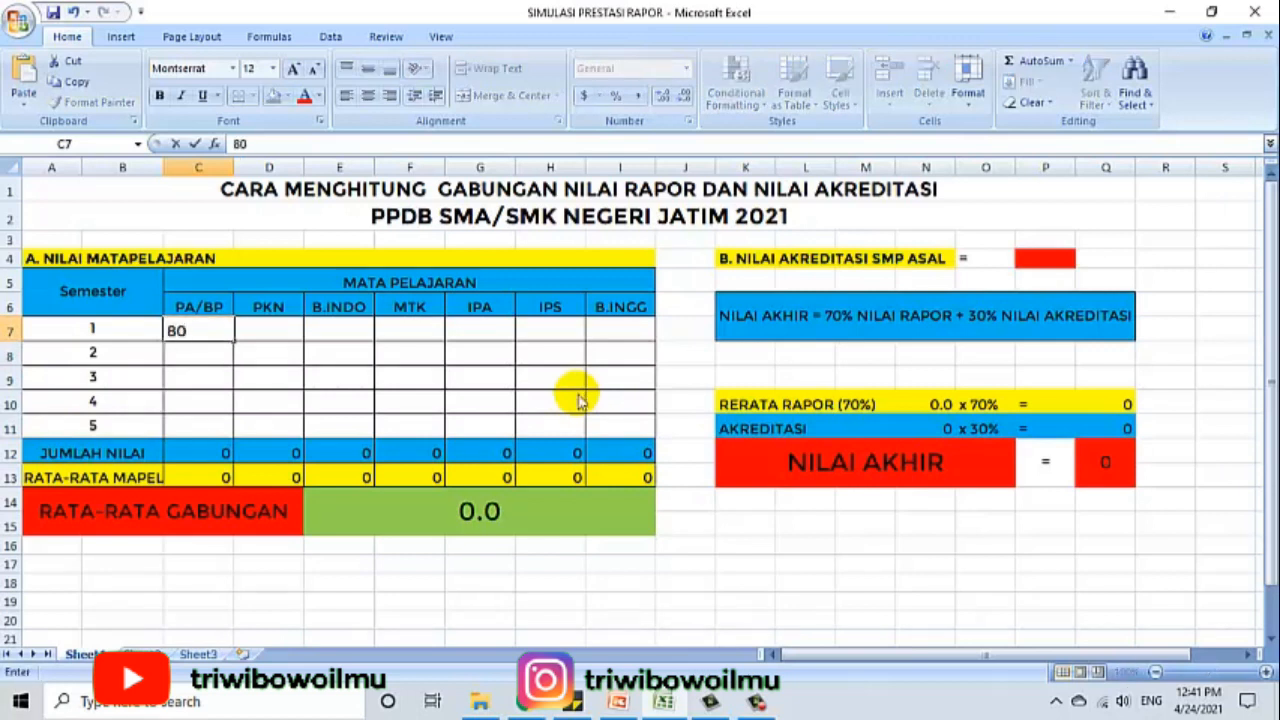
pyautogui.press('Return')
pyautogui.write('85')
pyautogui.press('Return')
pyautogui.write('90')
pyautogui.press('Return')
pyautogui.write('85')
pyautogui.press('Return')
pyautogui.write('9')
pyautogui.press('Return')
pyautogui.press('Up')
pyautogui.press('Up')
pyautogui.press('Up')
pyautogui.press('Up')
pyautogui.press('Up')
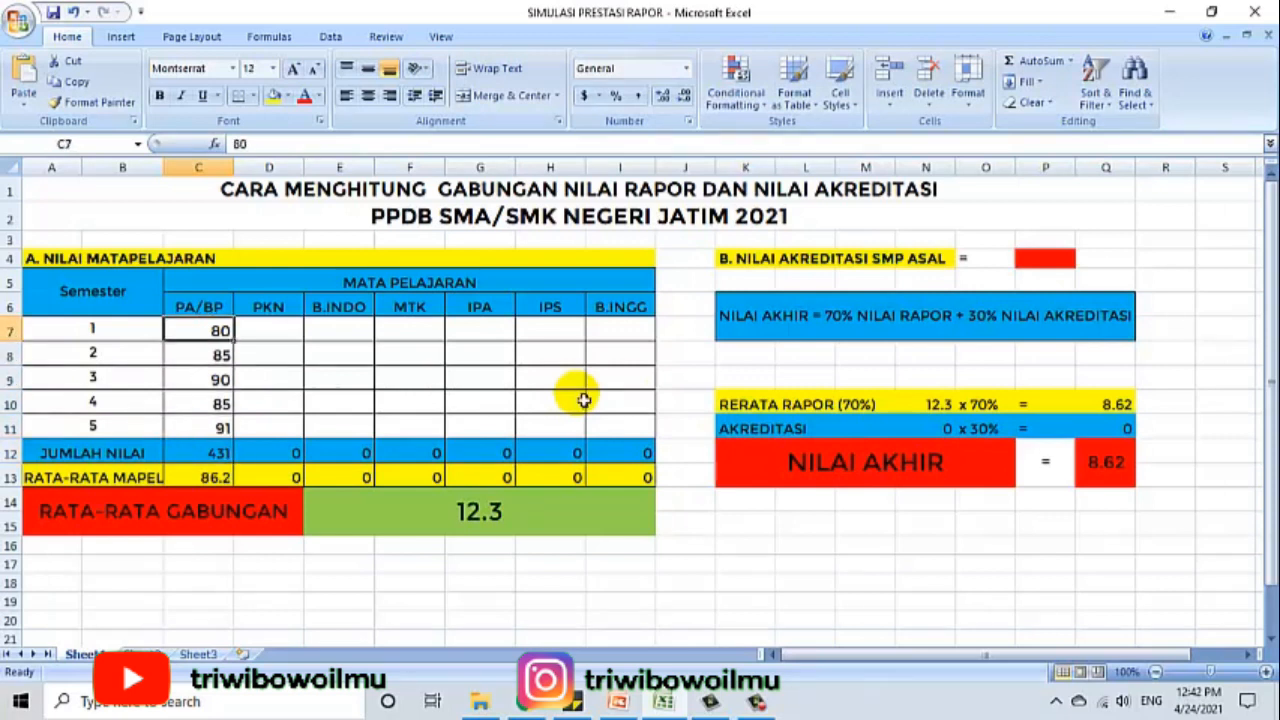
pyautogui.press('Right')
# Examine the total and average formulas below the PA/BP scores and the cells they use.
pyautogui.click(198, 452)
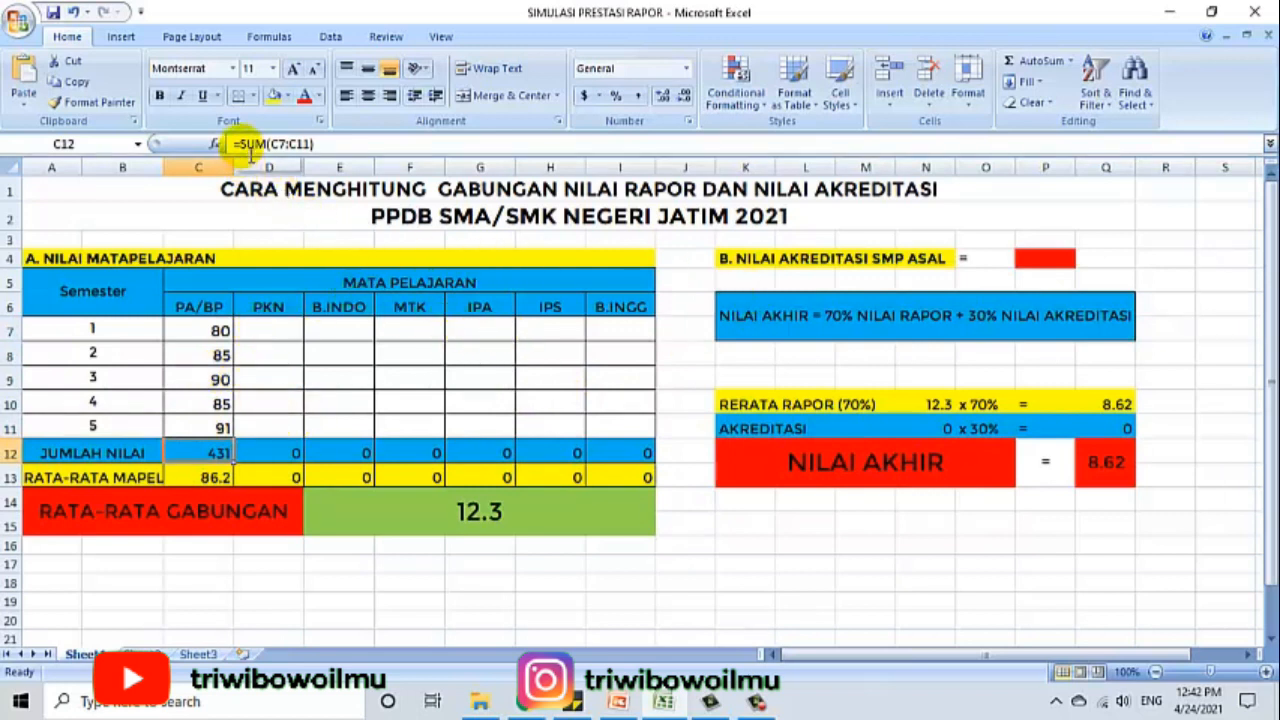
pyautogui.click(214, 334)
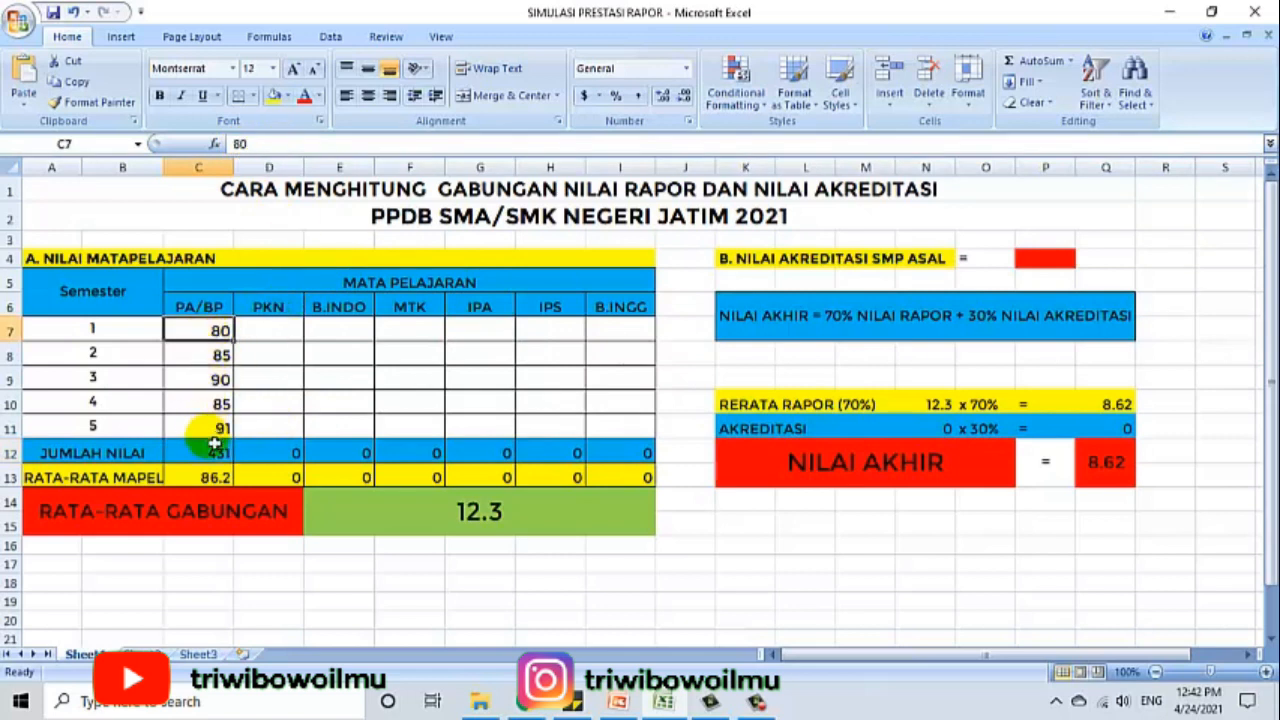
pyautogui.click(216, 429)
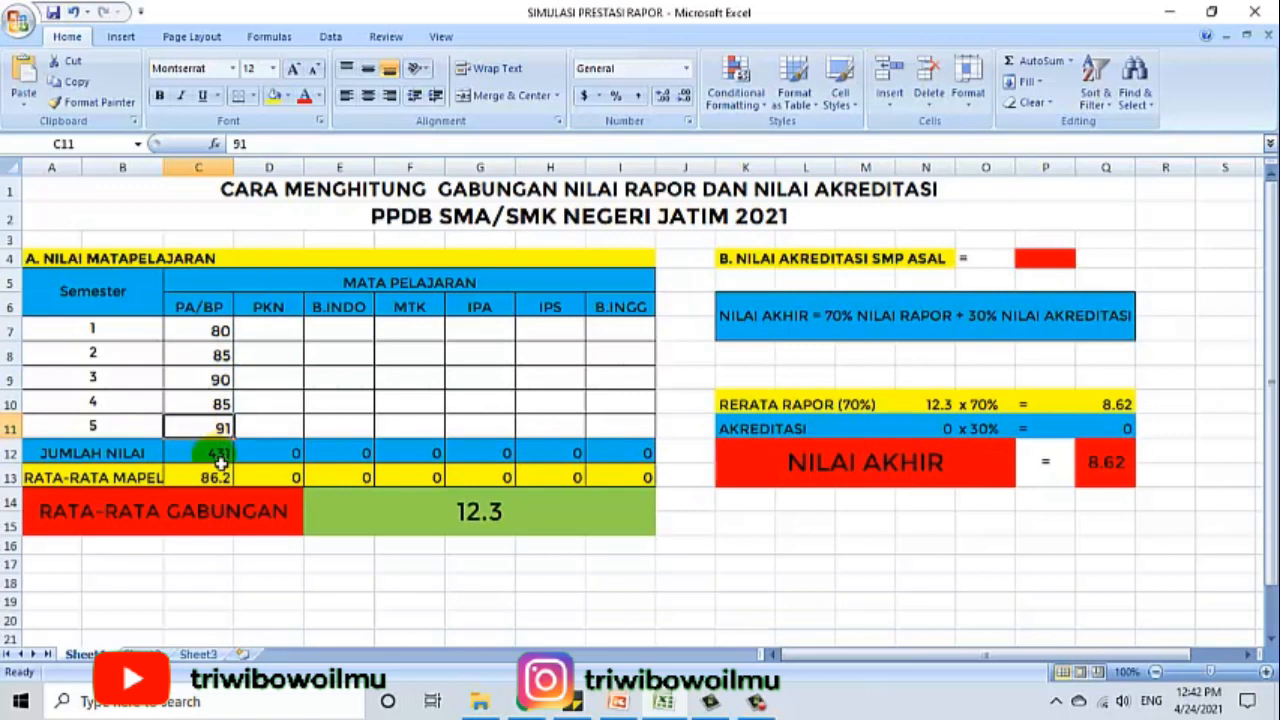
pyautogui.click(214, 450)
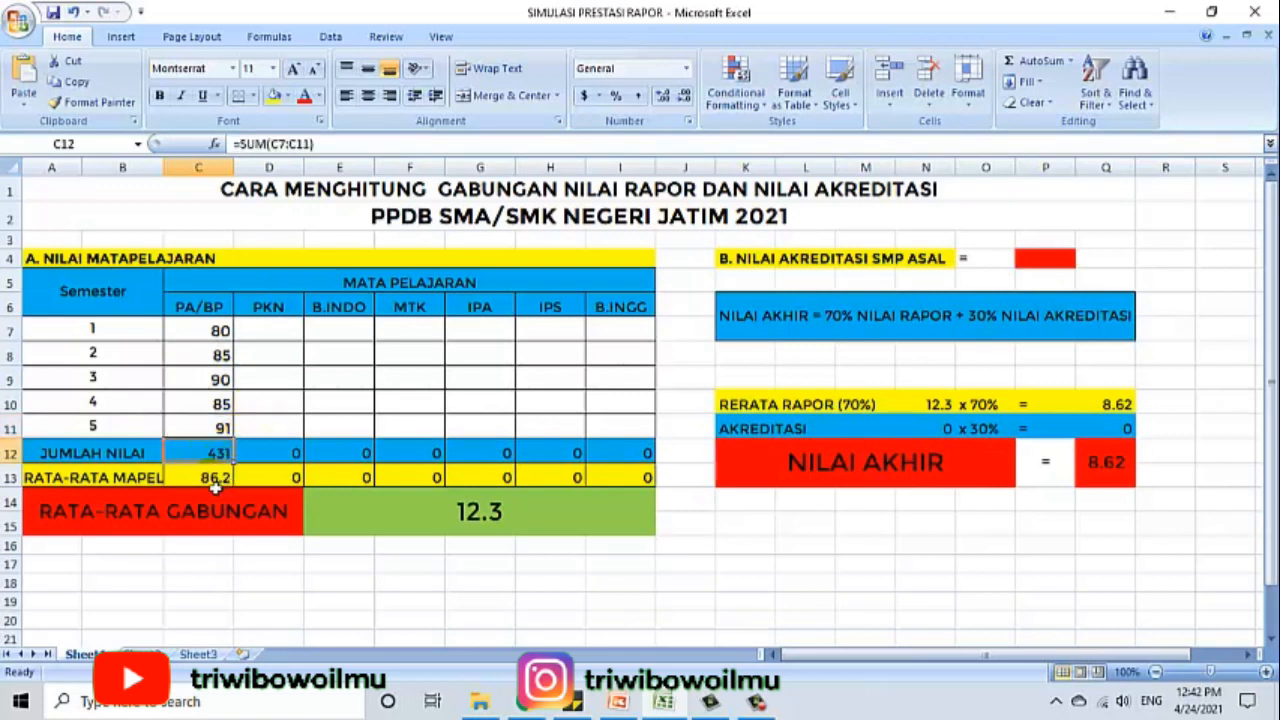
pyautogui.click(213, 479)
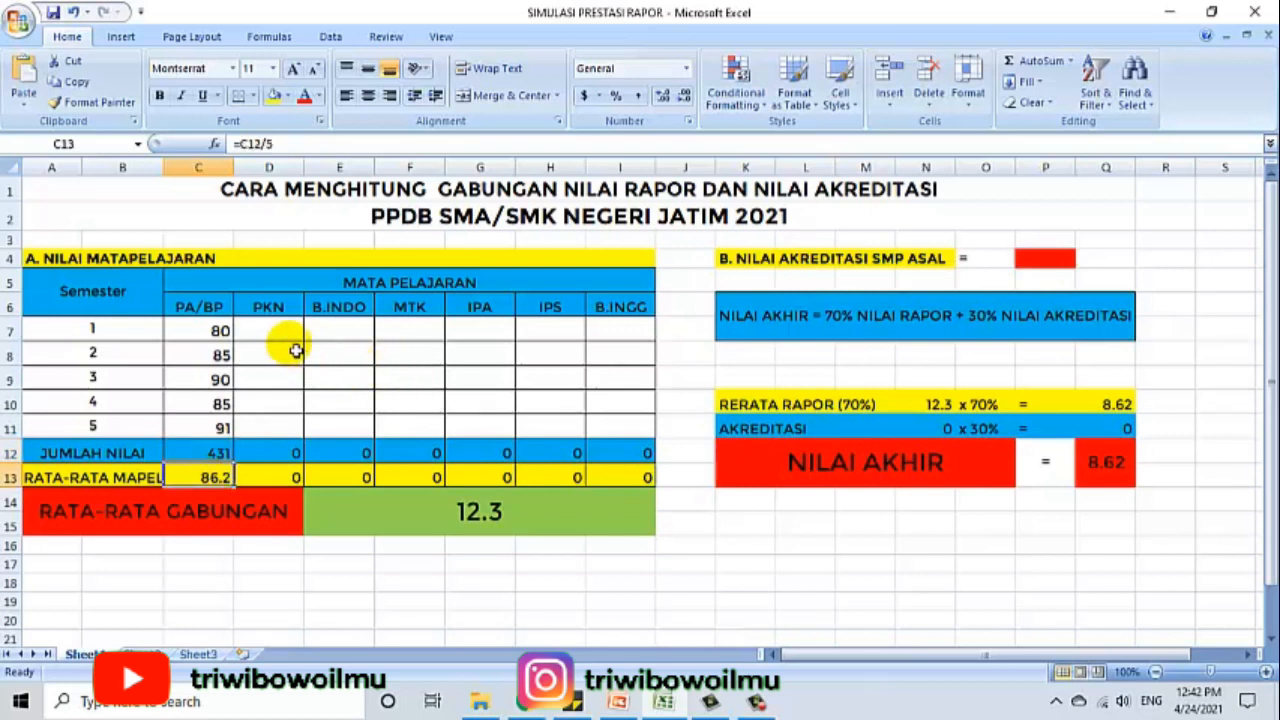
pyautogui.click(202, 479)
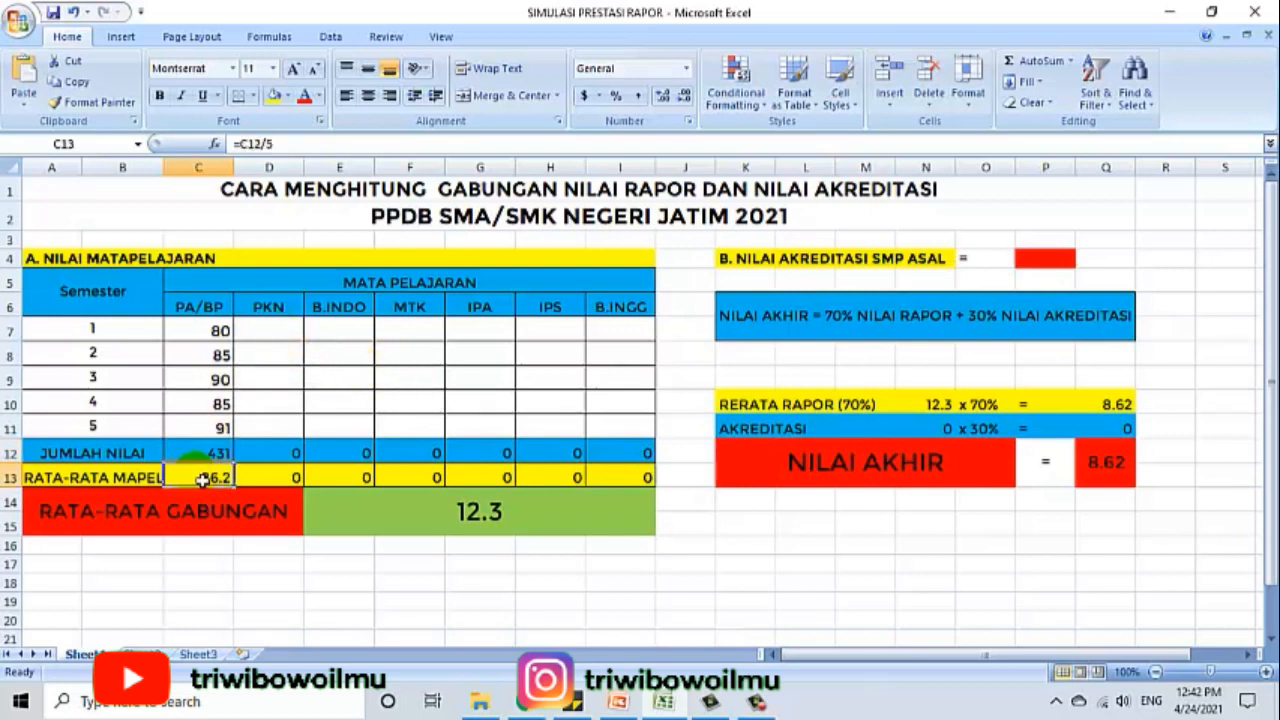
pyautogui.click(202, 454)
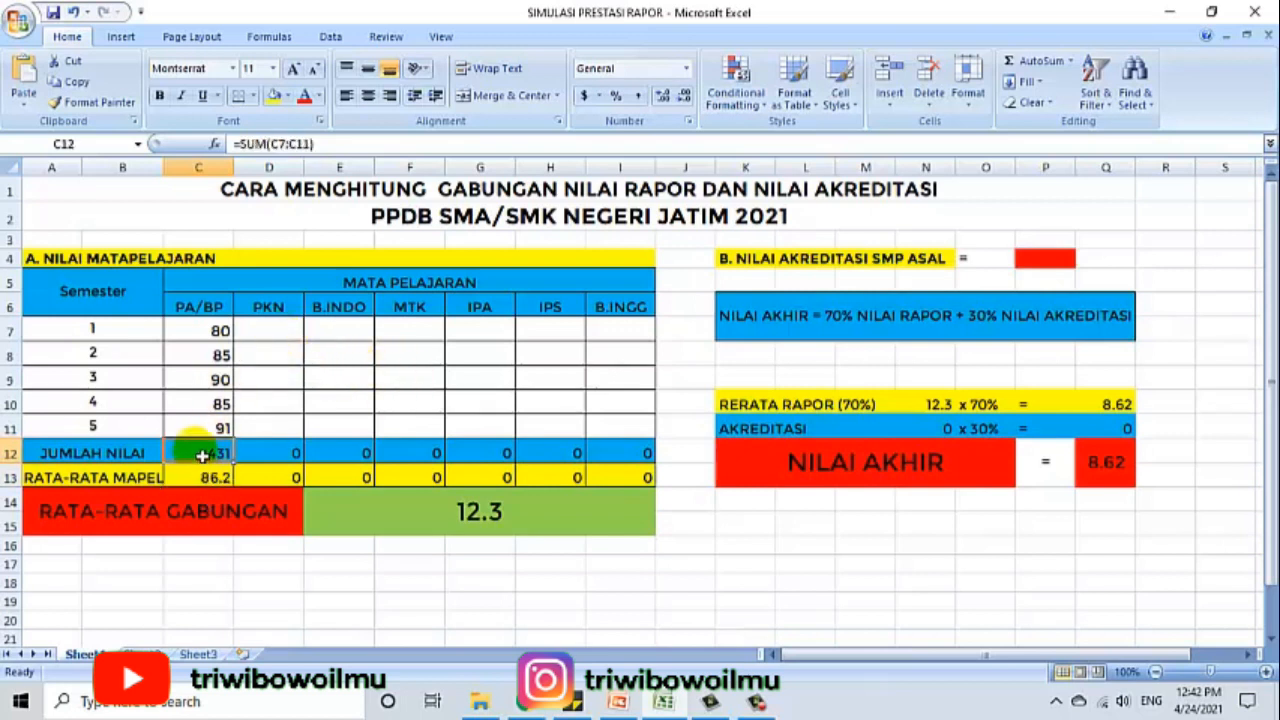
# Enter the PKN scores for semesters 1 to 5 as 85, 86, 84, 88 and 89.
pyautogui.click(264, 331)
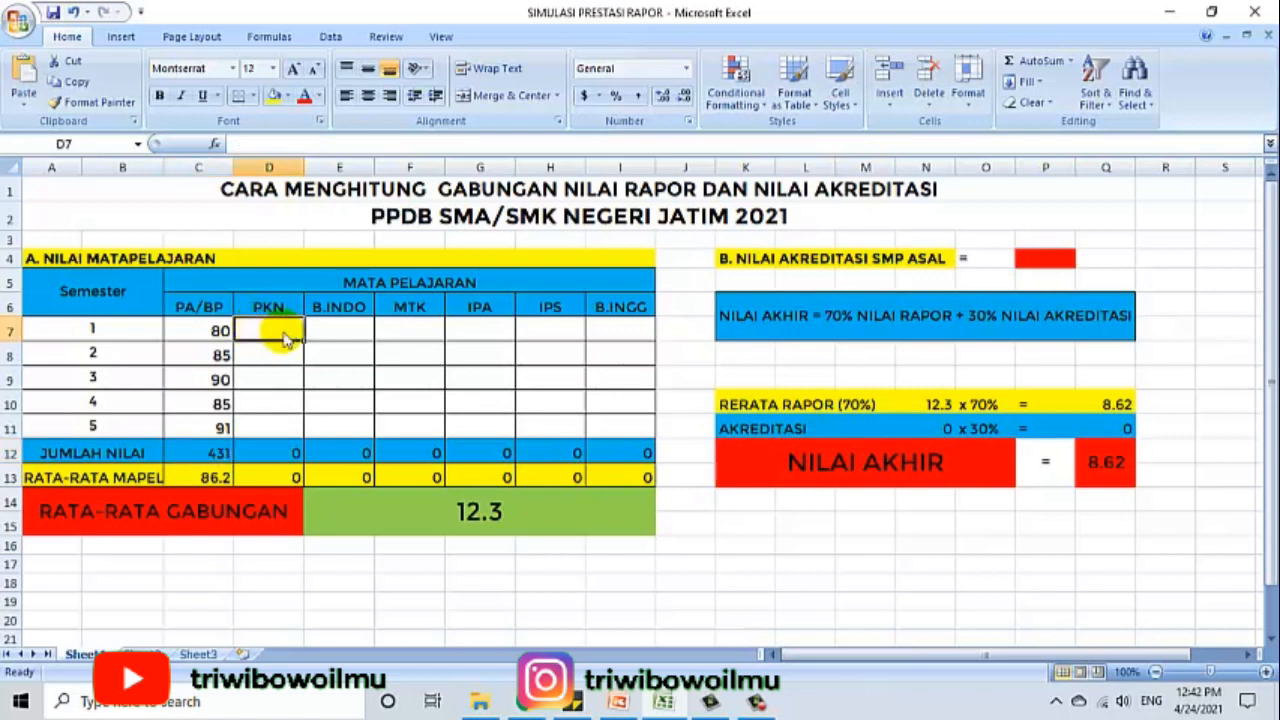
pyautogui.write('85')
pyautogui.press('Return')
pyautogui.write('86')
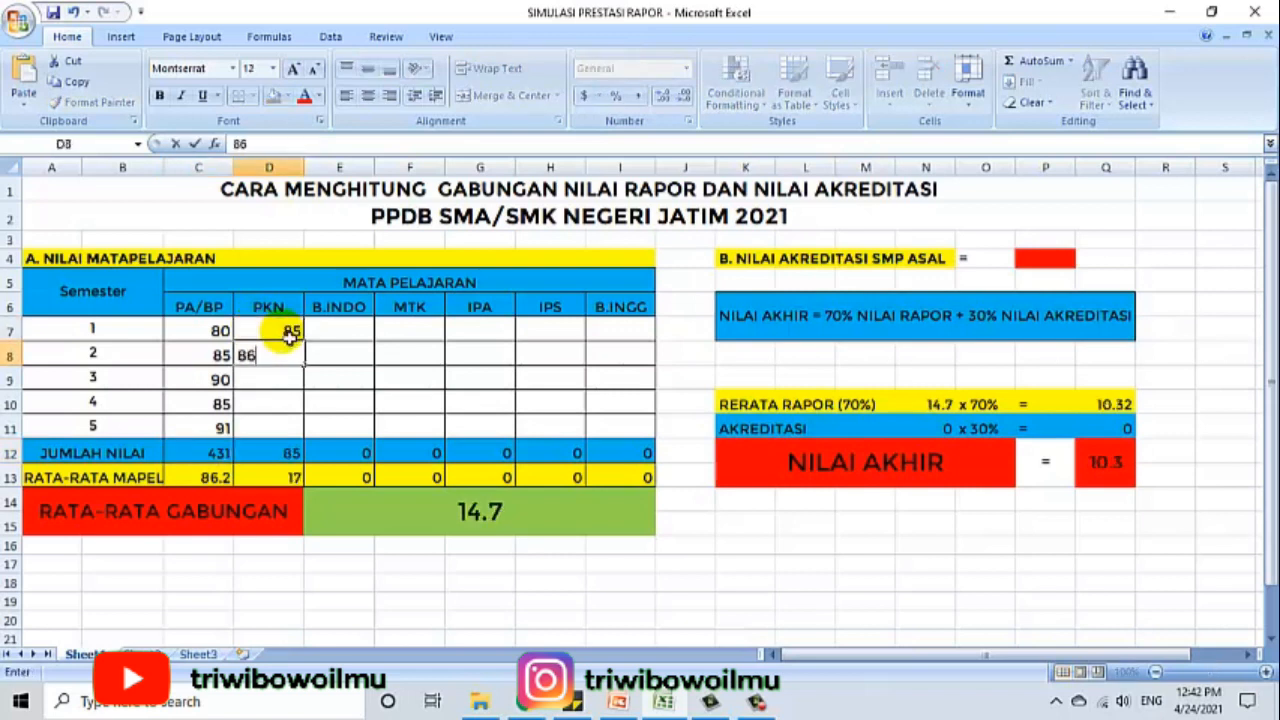
pyautogui.press('Return')
pyautogui.write('84')
pyautogui.press('Return')
pyautogui.write('88')
pyautogui.press('Return')
pyautogui.write('8')
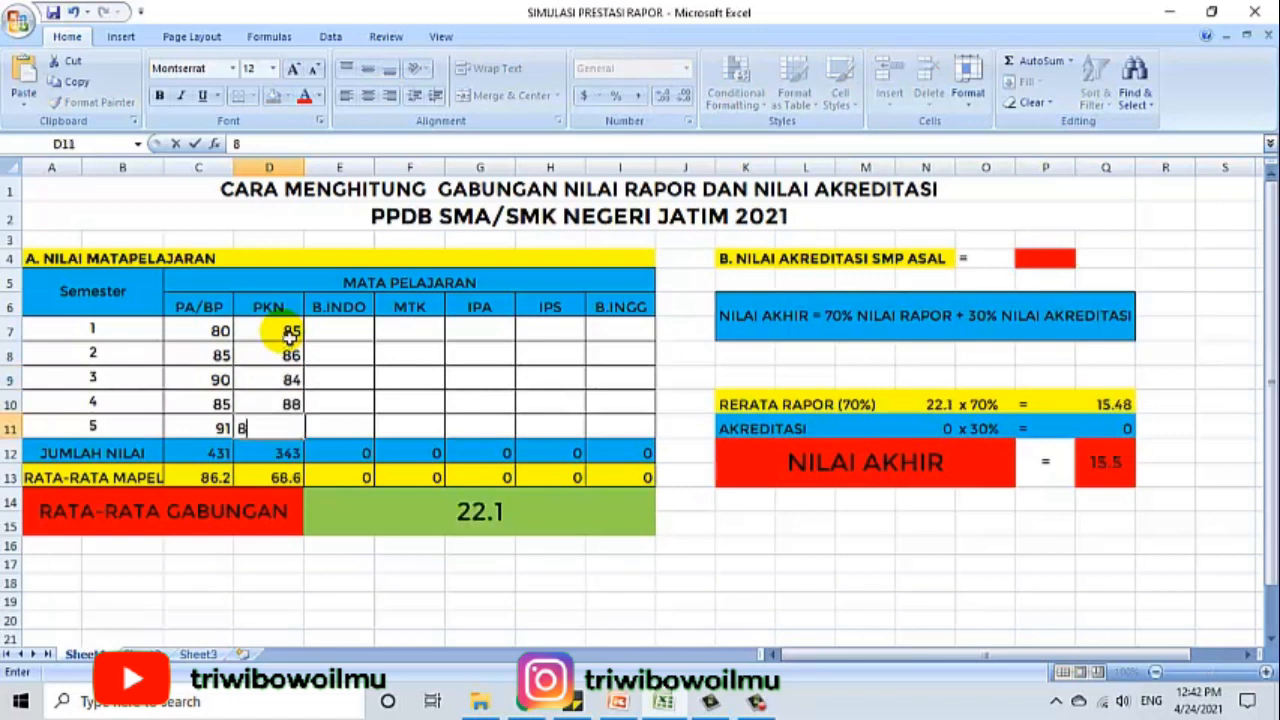
pyautogui.write('9')
pyautogui.press('Return')
# Enter the B.INDO scores for semesters 1 to 5 as 86, 90, 92, 87 and 88.
pyautogui.press('Right')
pyautogui.press('Up')
pyautogui.press('Up')
pyautogui.press('Up')
pyautogui.press('Up')
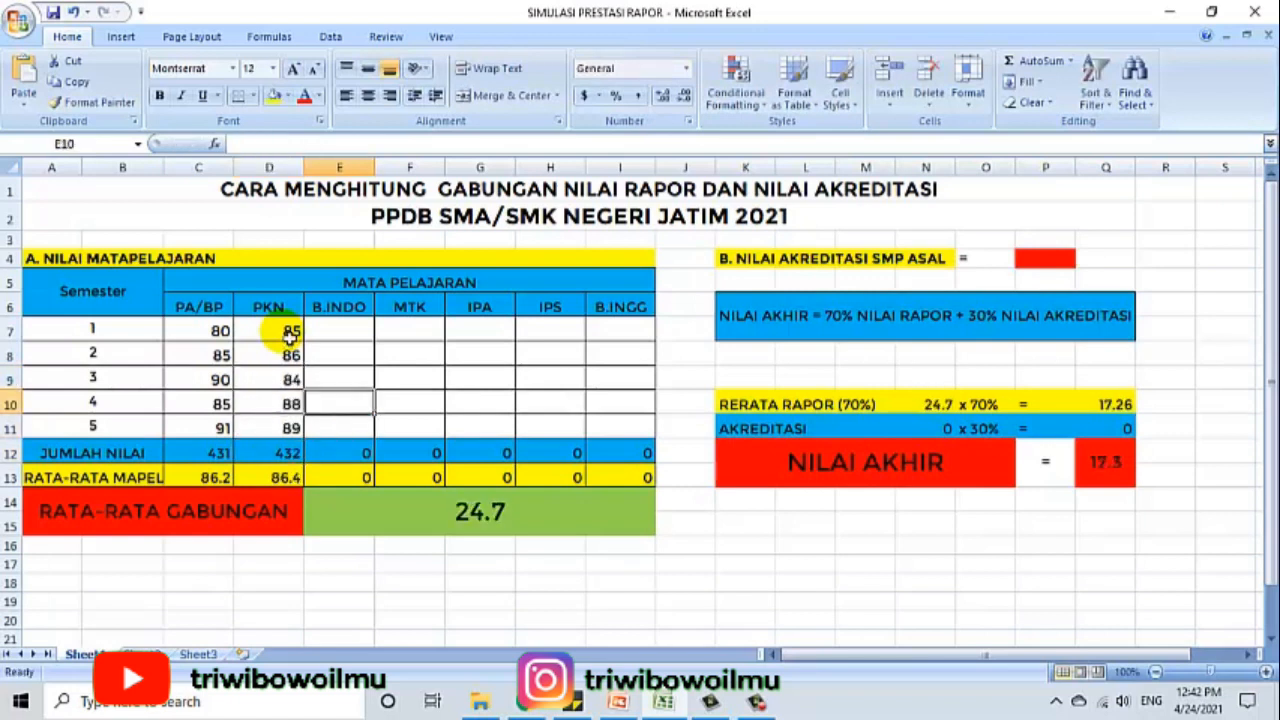
pyautogui.press('Up')
pyautogui.write('86')
pyautogui.press('Return')
pyautogui.write('90')
pyautogui.press('Return')
pyautogui.write('3')
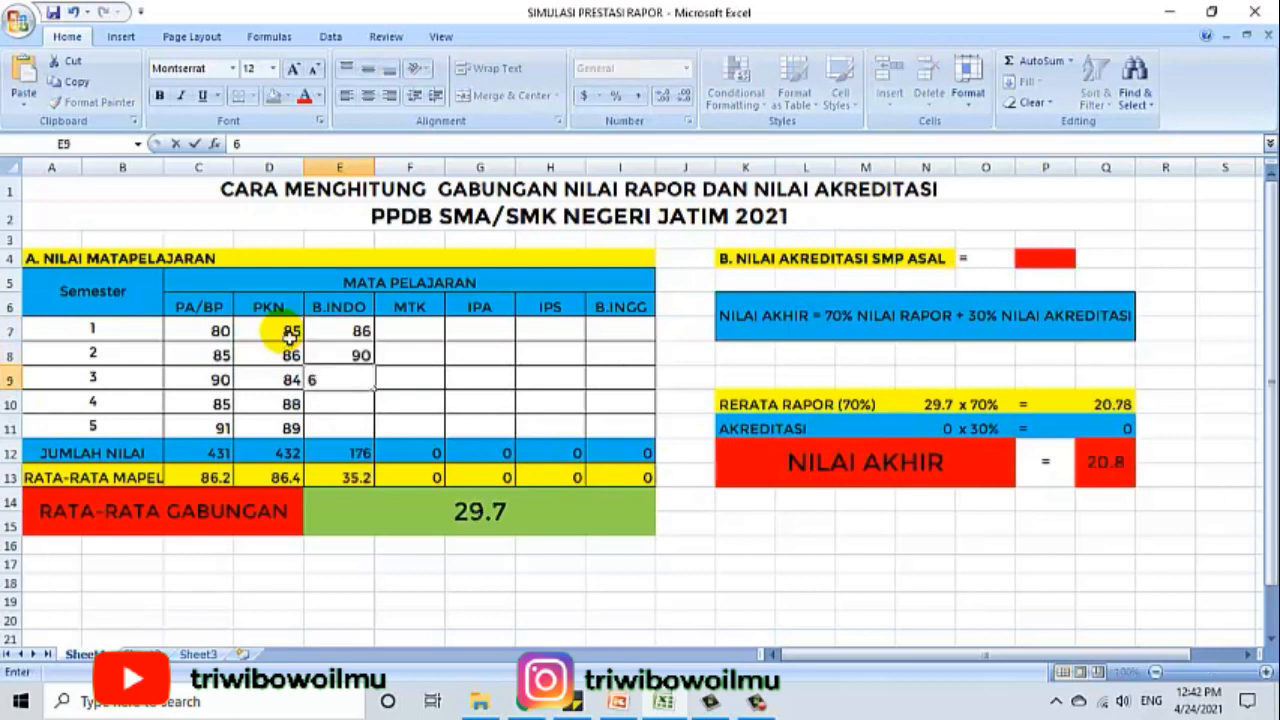
pyautogui.write('2')
pyautogui.press('Return')
pyautogui.write('87')
pyautogui.press('Return')
pyautogui.write('88')
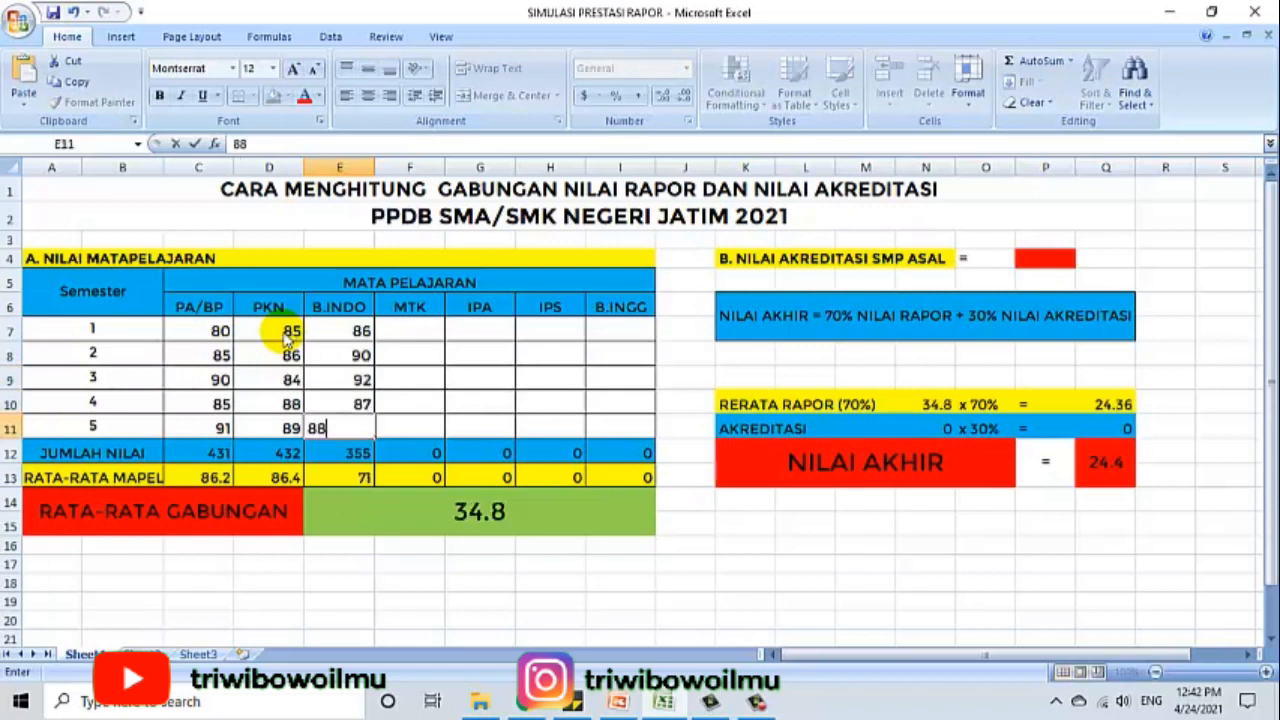
pyautogui.press('Tab')
# Enter the MTK scores for semesters 1 to 5 as 87, 85, 88, 84 and 82.
pyautogui.press('Up')
pyautogui.press('Up')
pyautogui.press('Up')
pyautogui.press('Up')
pyautogui.write('87')
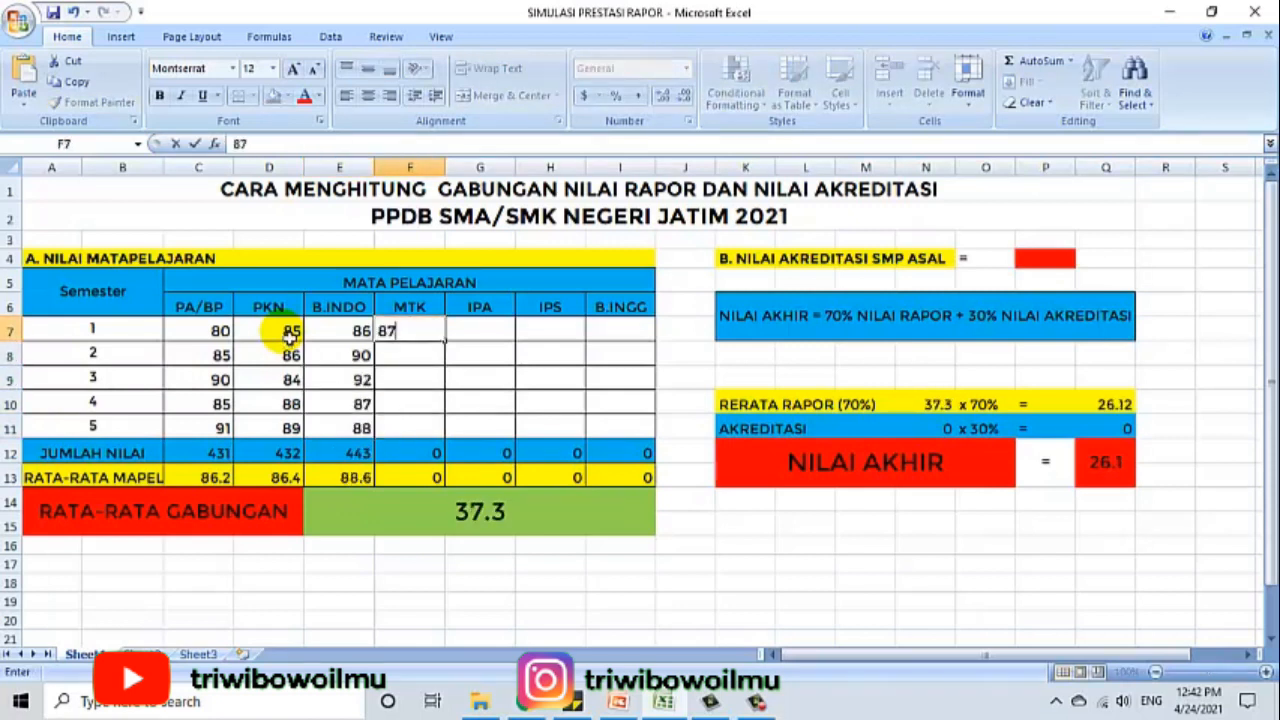
pyautogui.press('Return')
pyautogui.write('85')
pyautogui.press('Return')
pyautogui.write('88')
pyautogui.press('Return')
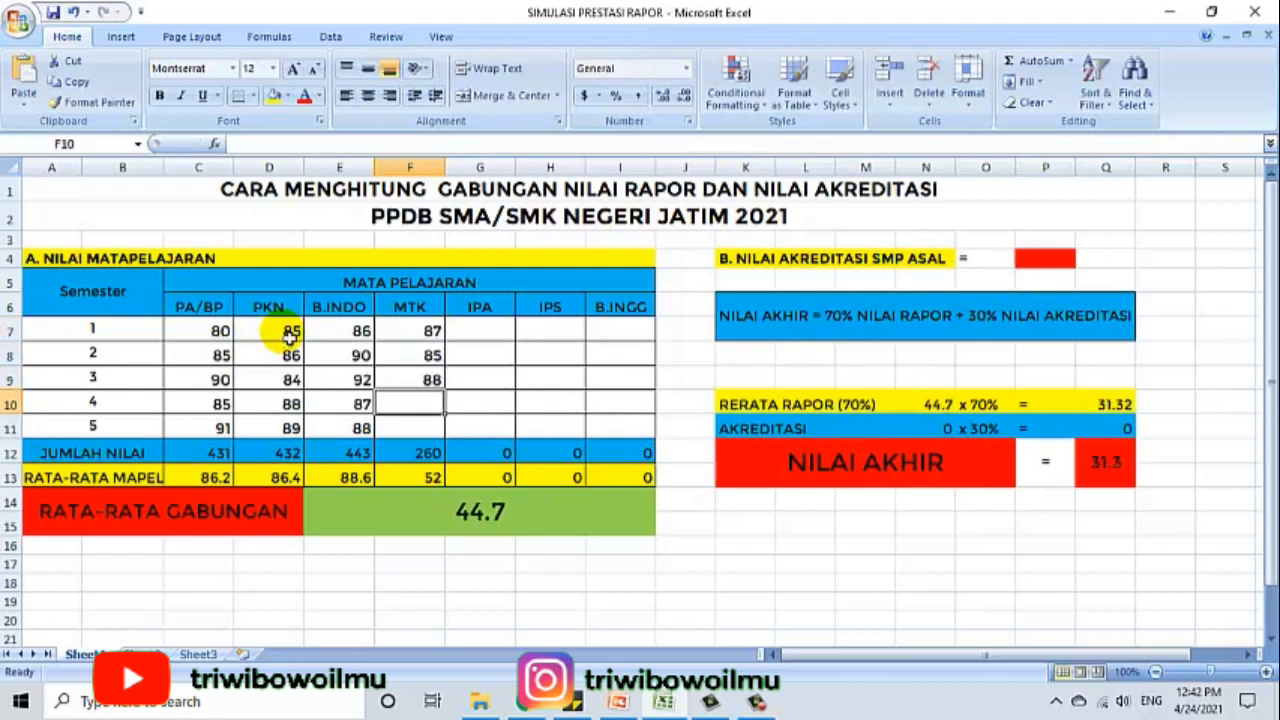
pyautogui.write('84')
pyautogui.press('Return')
pyautogui.write('82')
pyautogui.press('Tab')
# Enter the IPA scores for semesters 1 to 5 as 90, 80, 88, 87 and 88.
pyautogui.press('Up')
pyautogui.press('Up')
pyautogui.press('Up')
pyautogui.press('Up')
pyautogui.write('90')
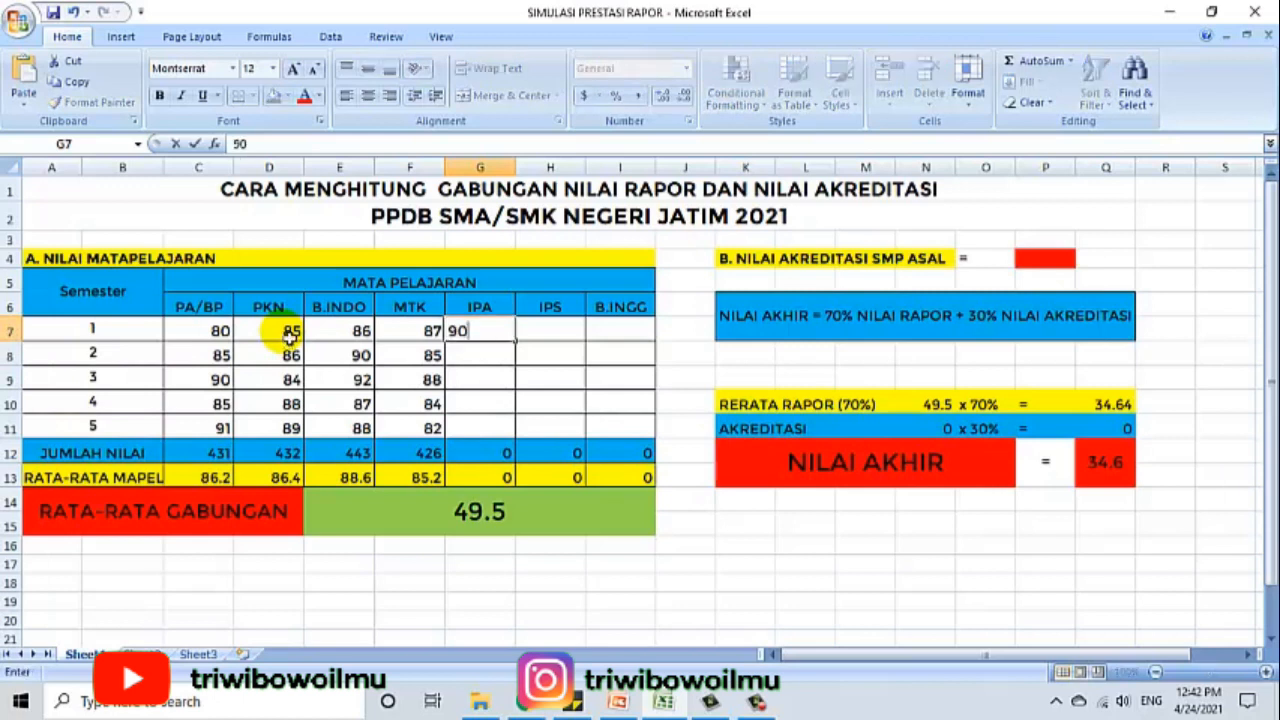
pyautogui.press('Return')
pyautogui.write('80')
pyautogui.press('Return')
pyautogui.write('5')
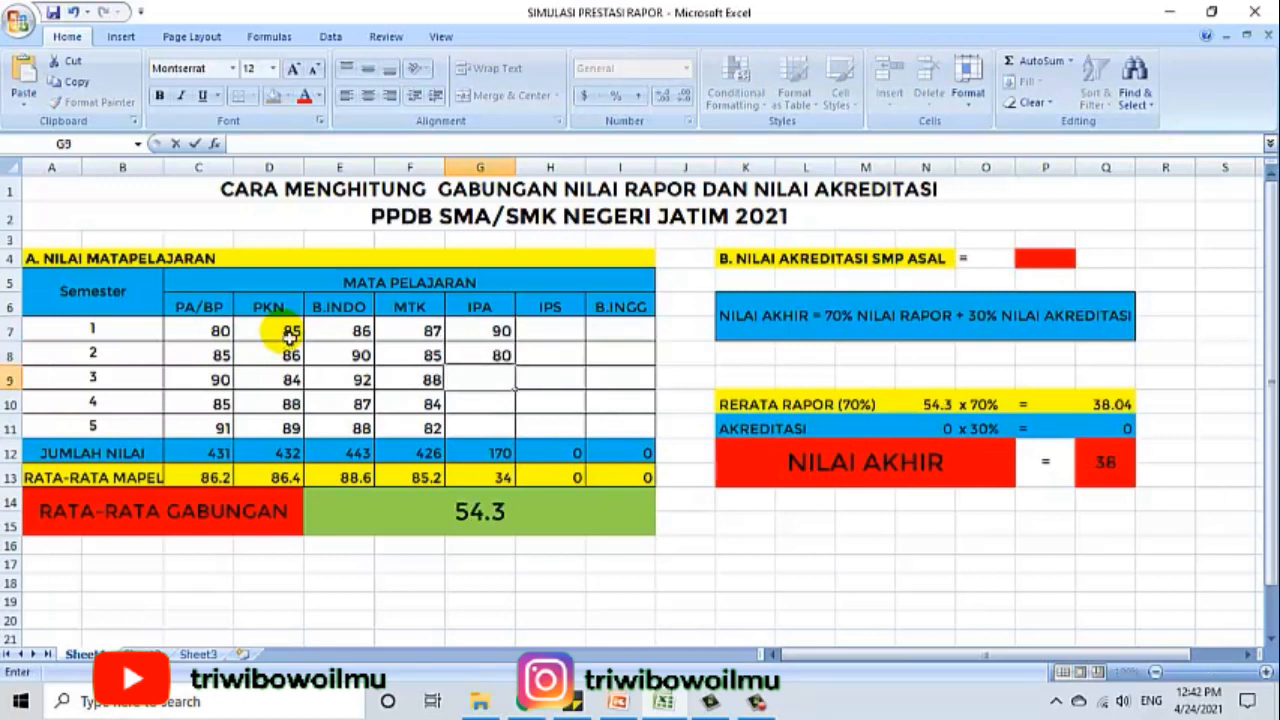
pyautogui.press('Return')
pyautogui.write('87')
pyautogui.press('Return')
pyautogui.write('88')
pyautogui.press('Return')
# Copy the MTK and IPA scores for all five semesters into the IPS and B.INGG columns.
pyautogui.press('Up')
pyautogui.press('Right')
pyautogui.press('Right')
pyautogui.press('Up')
pyautogui.press('Up')
pyautogui.press('Up')
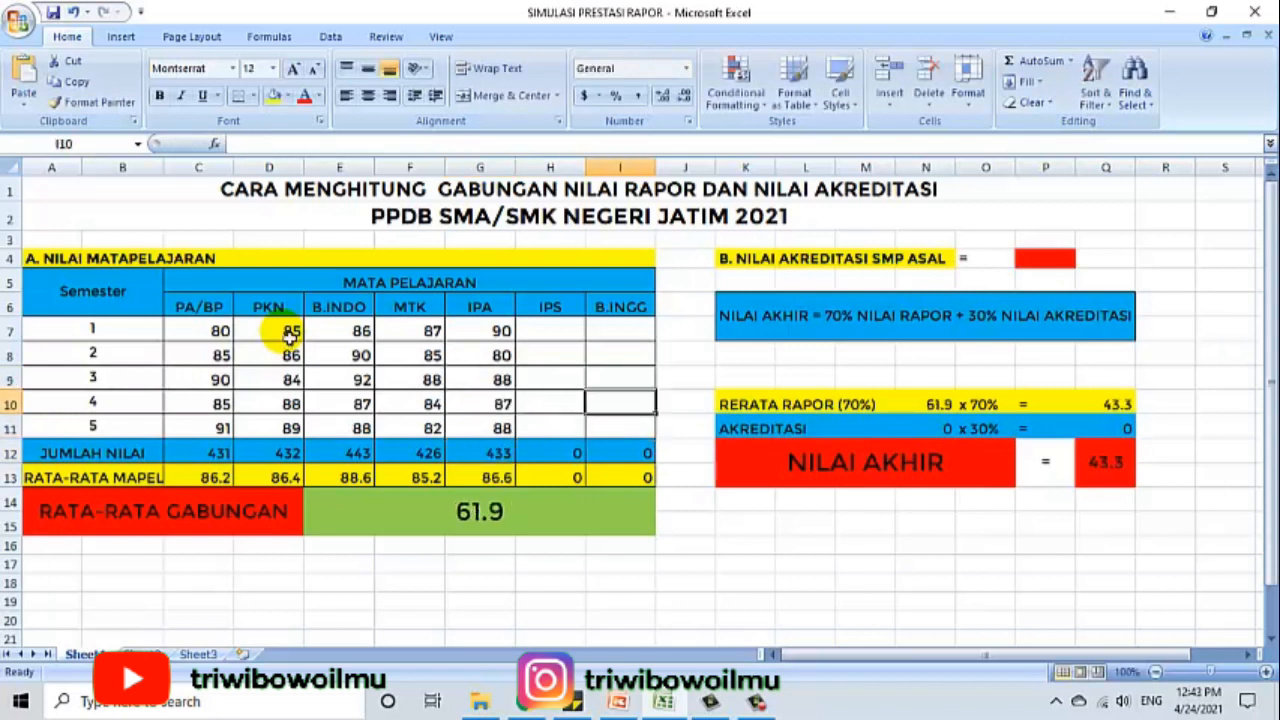
pyautogui.moveTo(430, 331); pyautogui.dragTo(500, 432)
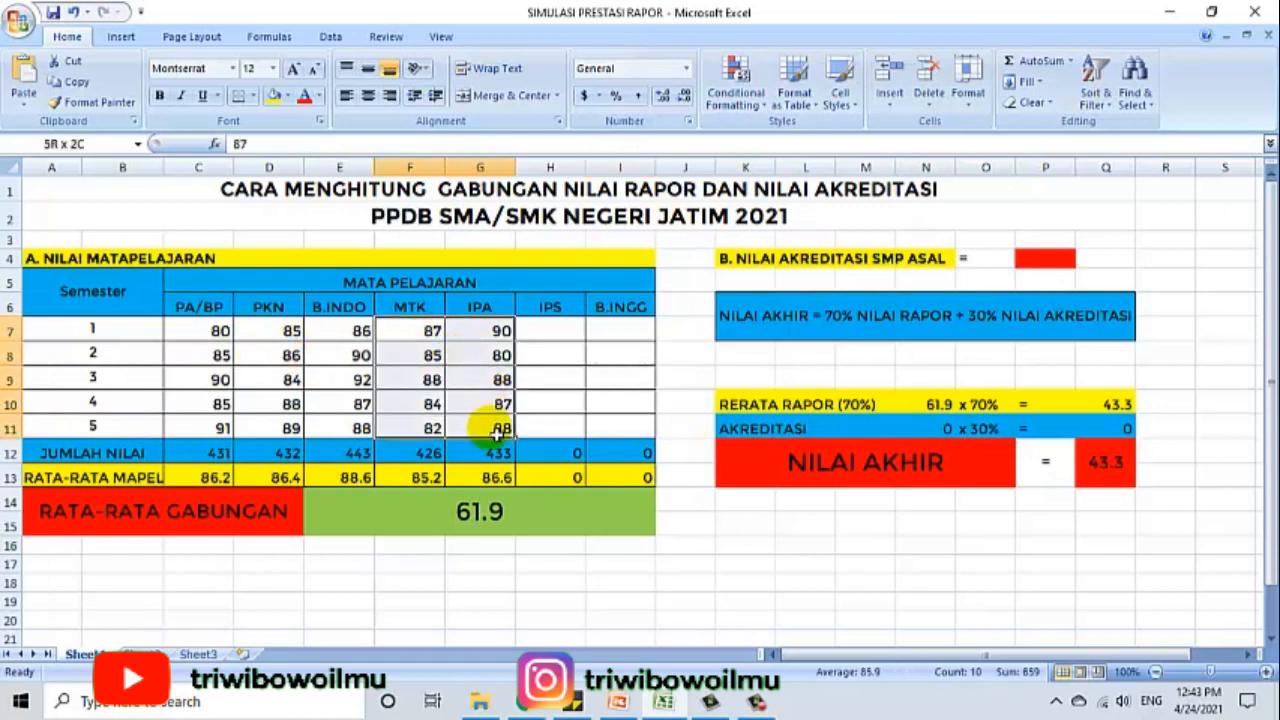
pyautogui.hotkey('ctrl', 'c')
pyautogui.click(555, 333)
pyautogui.hotkey('ctrl', 'v')
pyautogui.click(730, 564)
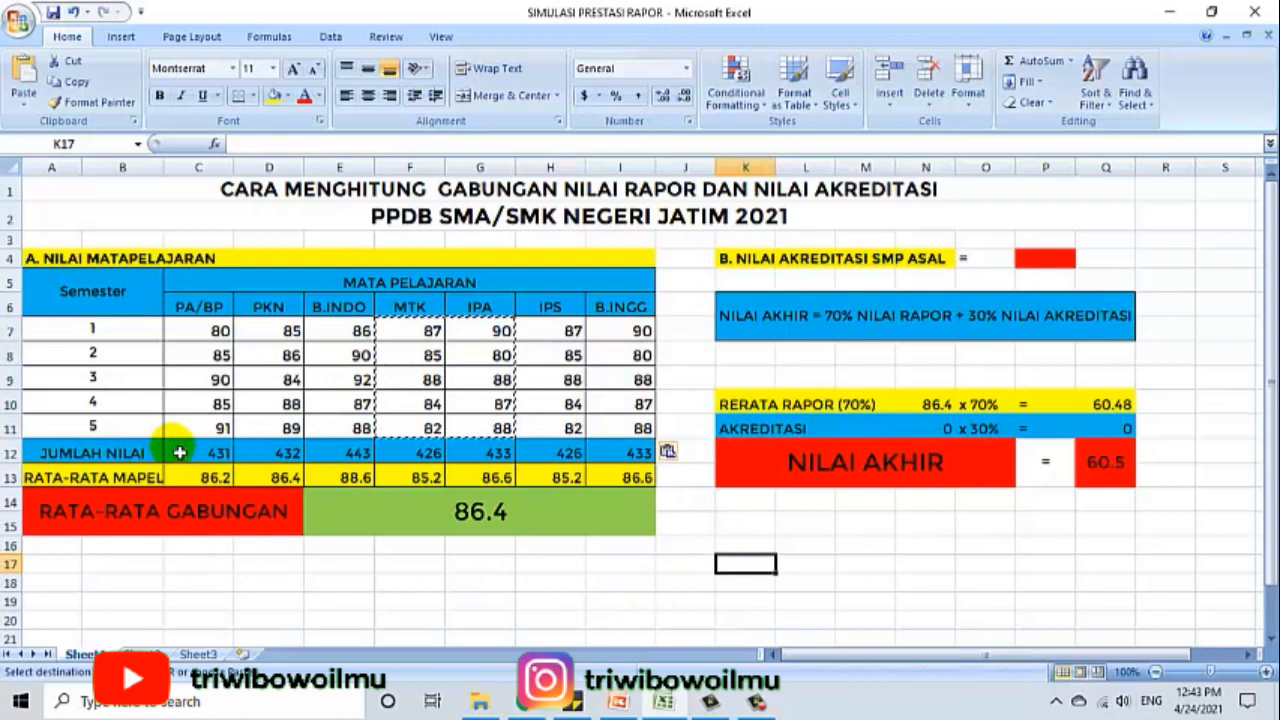
# Inspect the JUMLAH NILAI formula in C12 and the RATA-RATA MAPEL formula in C13.
pyautogui.click(195, 455)
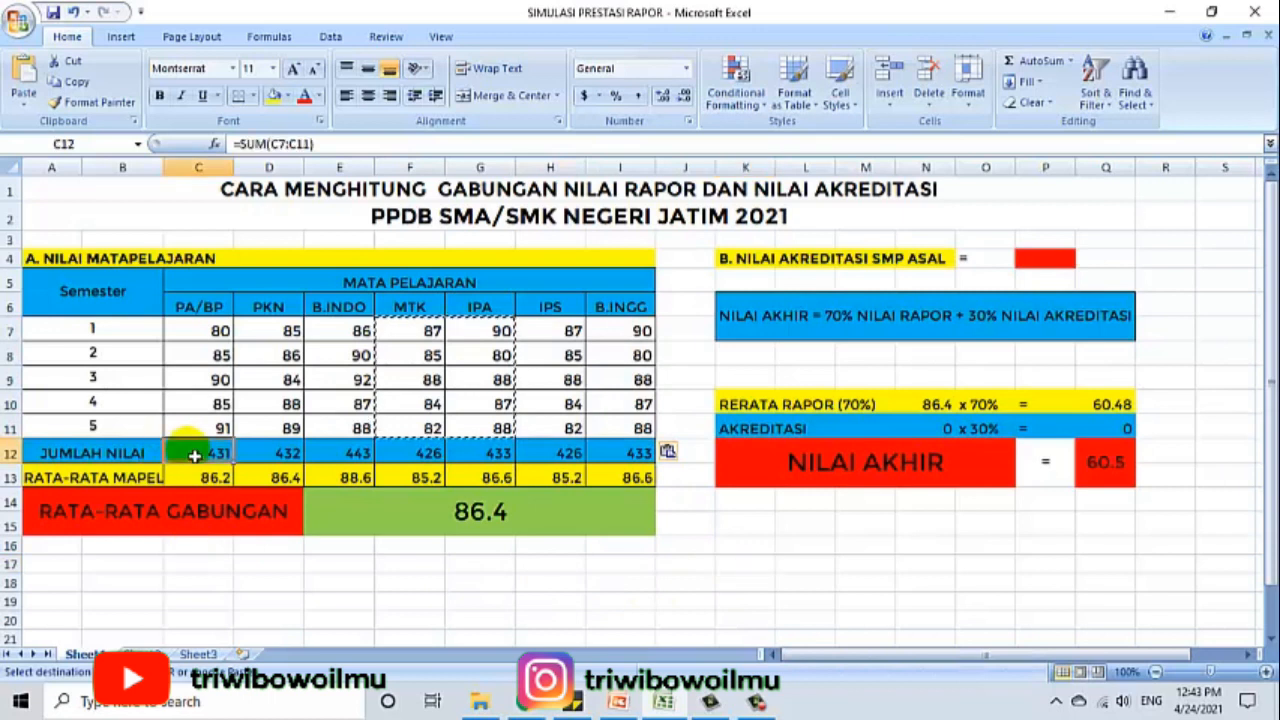
pyautogui.doubleClick(195, 455)
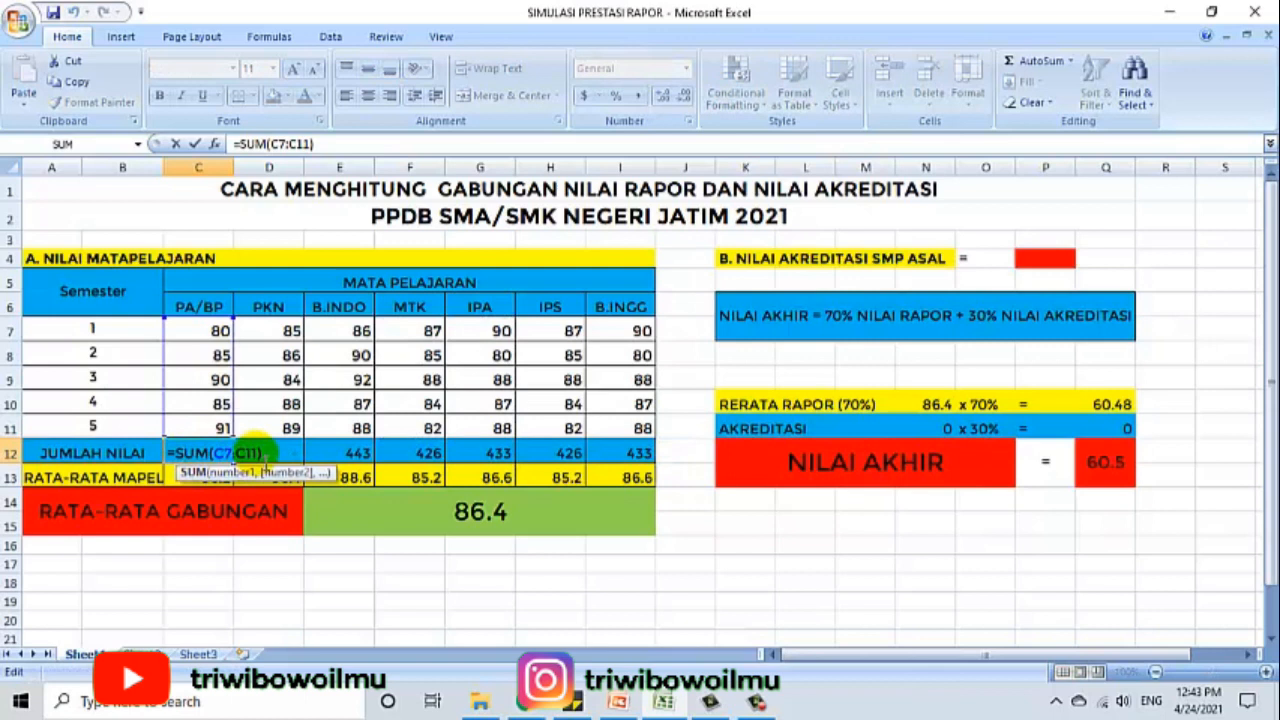
pyautogui.press('Return')
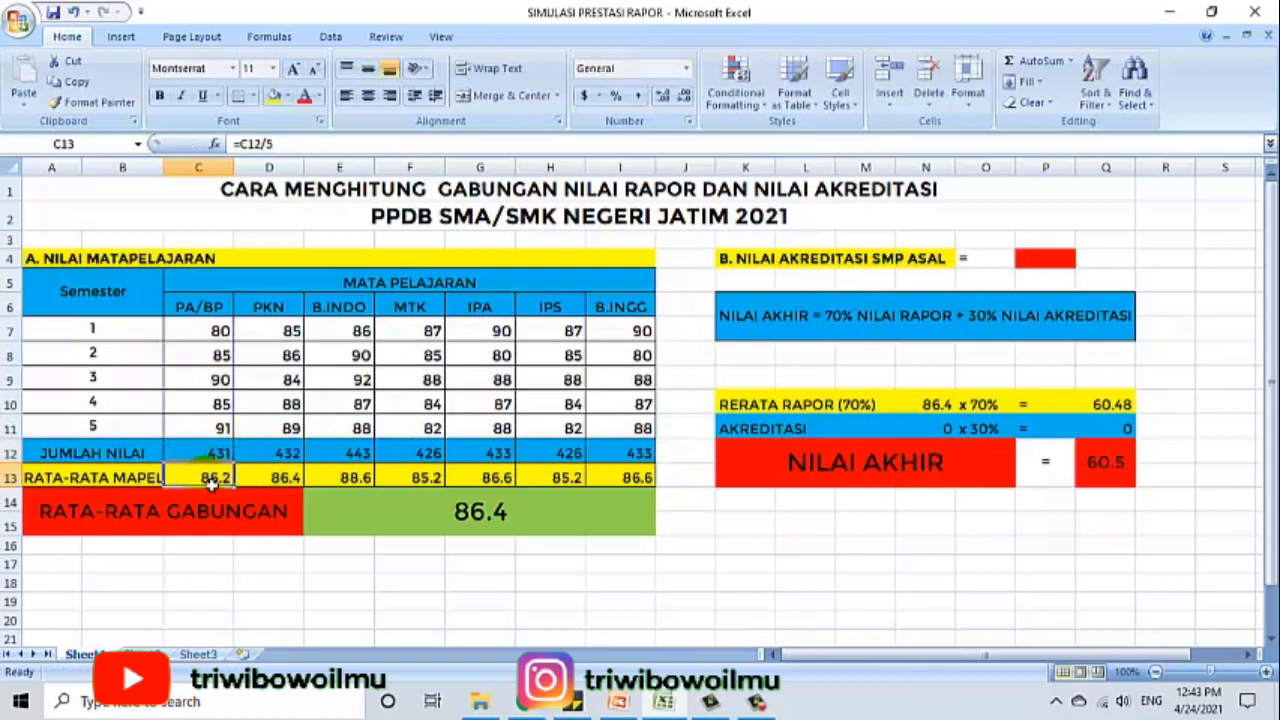
pyautogui.click(218, 468)
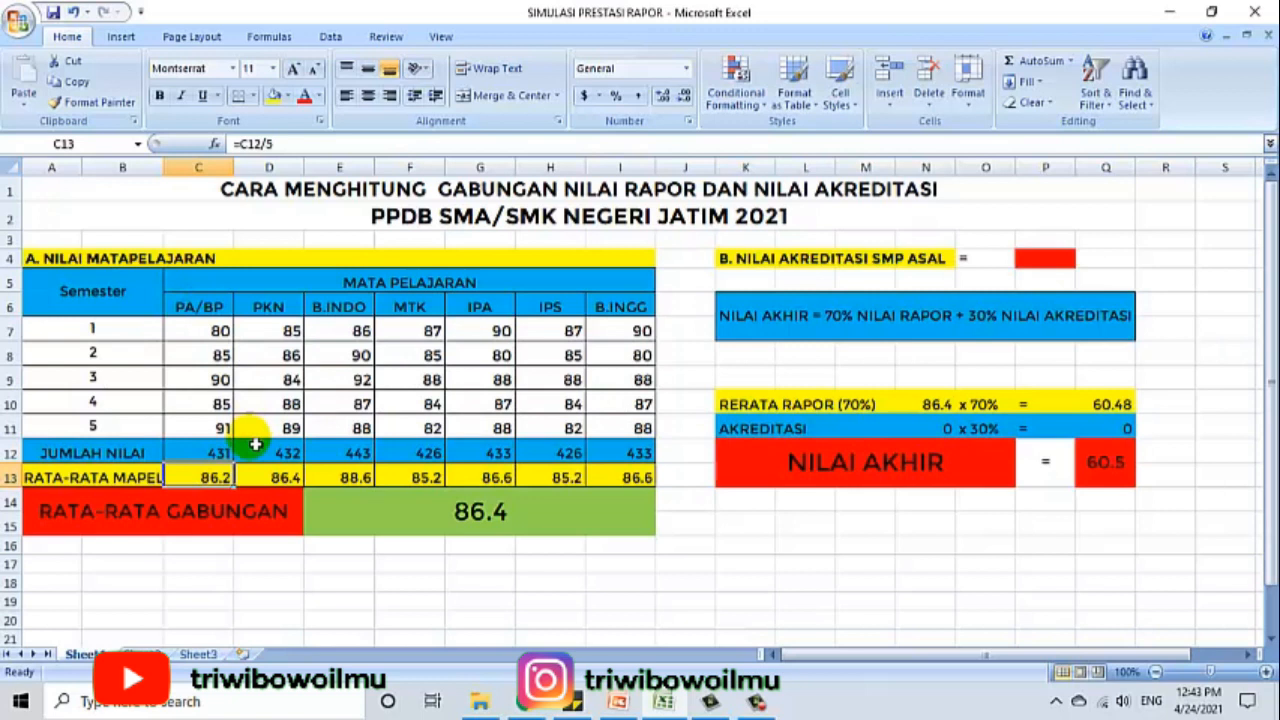
# Examine the JUMLAH NILAI formula in C12 and the RATA-RATA MAPEL formulas for every subject in C13 through I13.
pyautogui.click(208, 450)
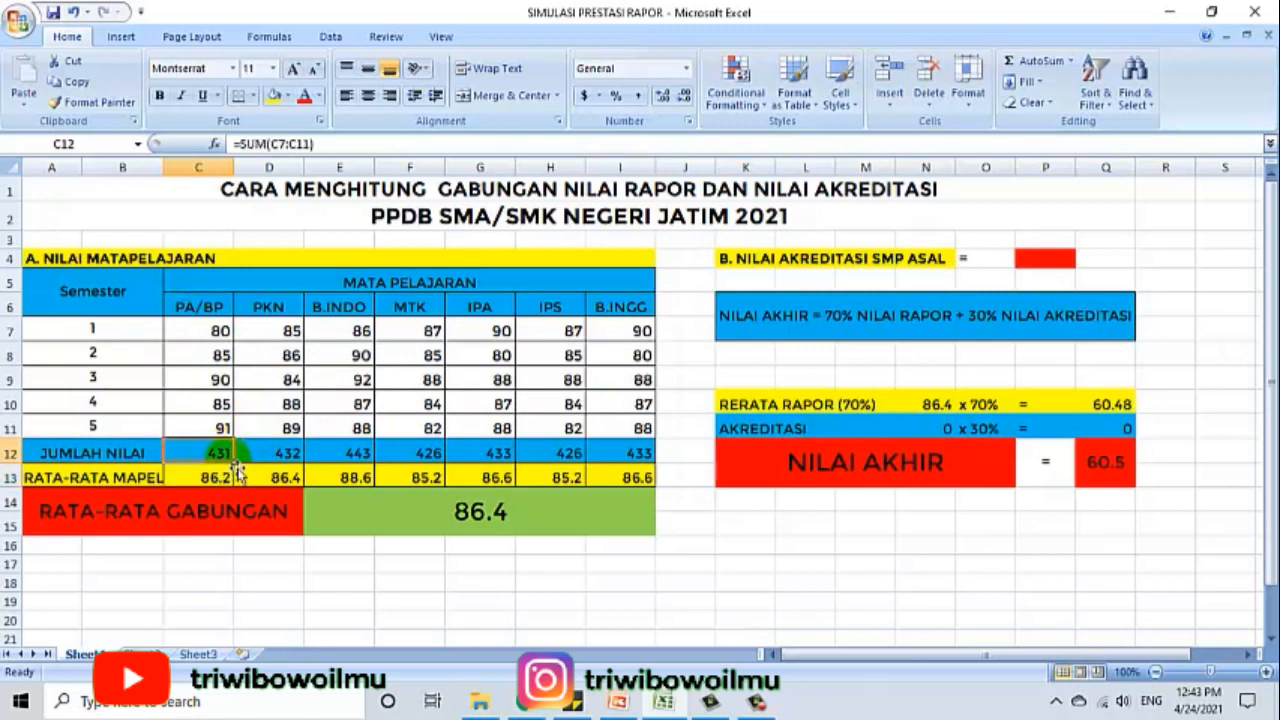
pyautogui.moveTo(58, 485); pyautogui.dragTo(626, 478)
pyautogui.click(226, 479)
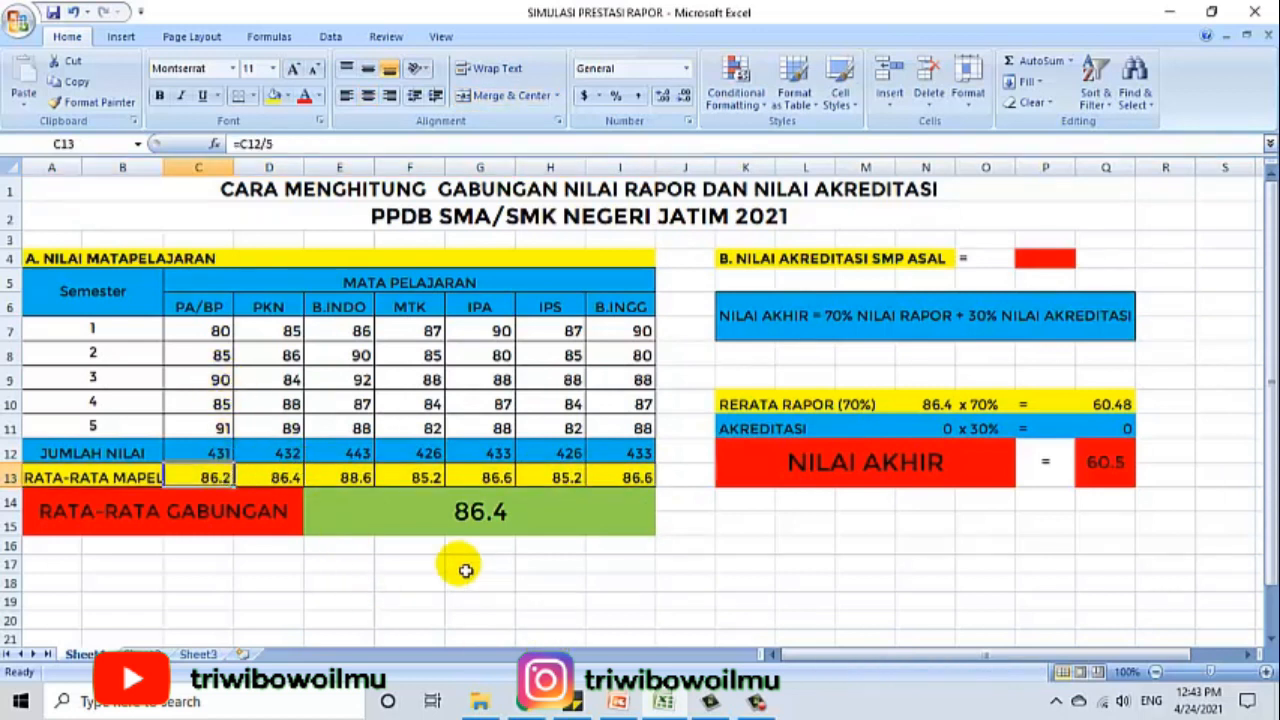
pyautogui.press('Right')
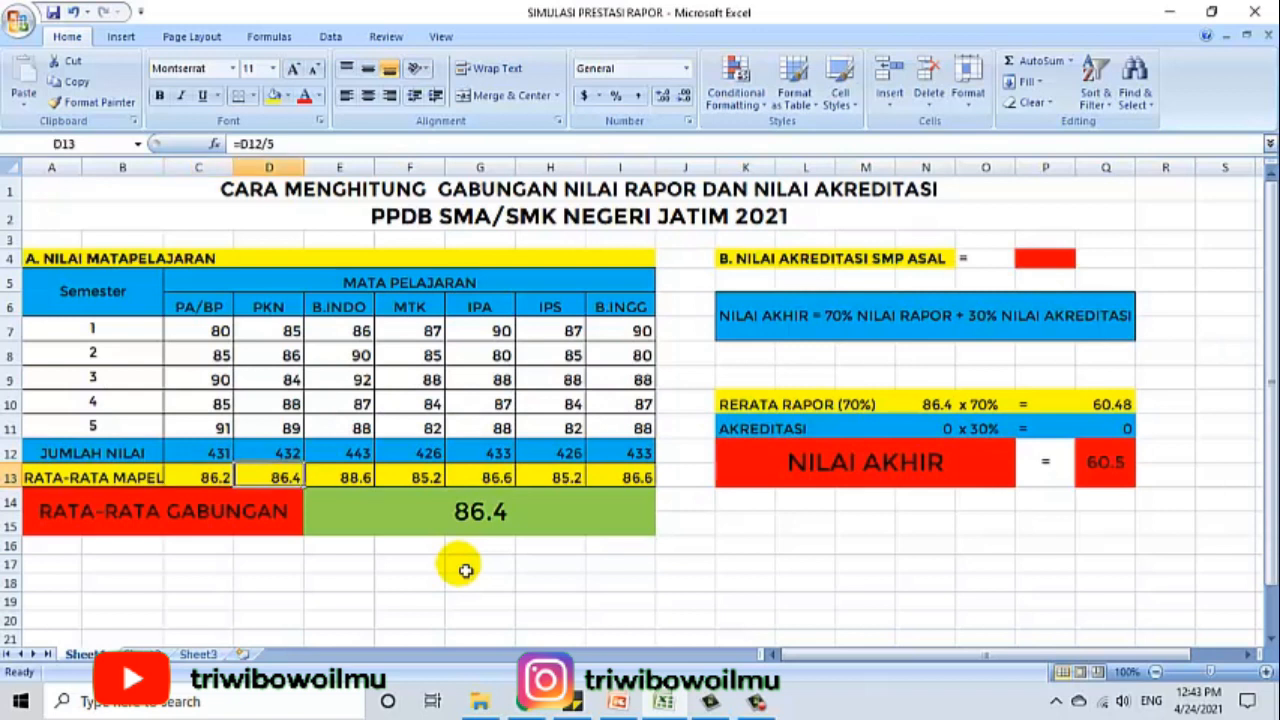
pyautogui.press('Right')
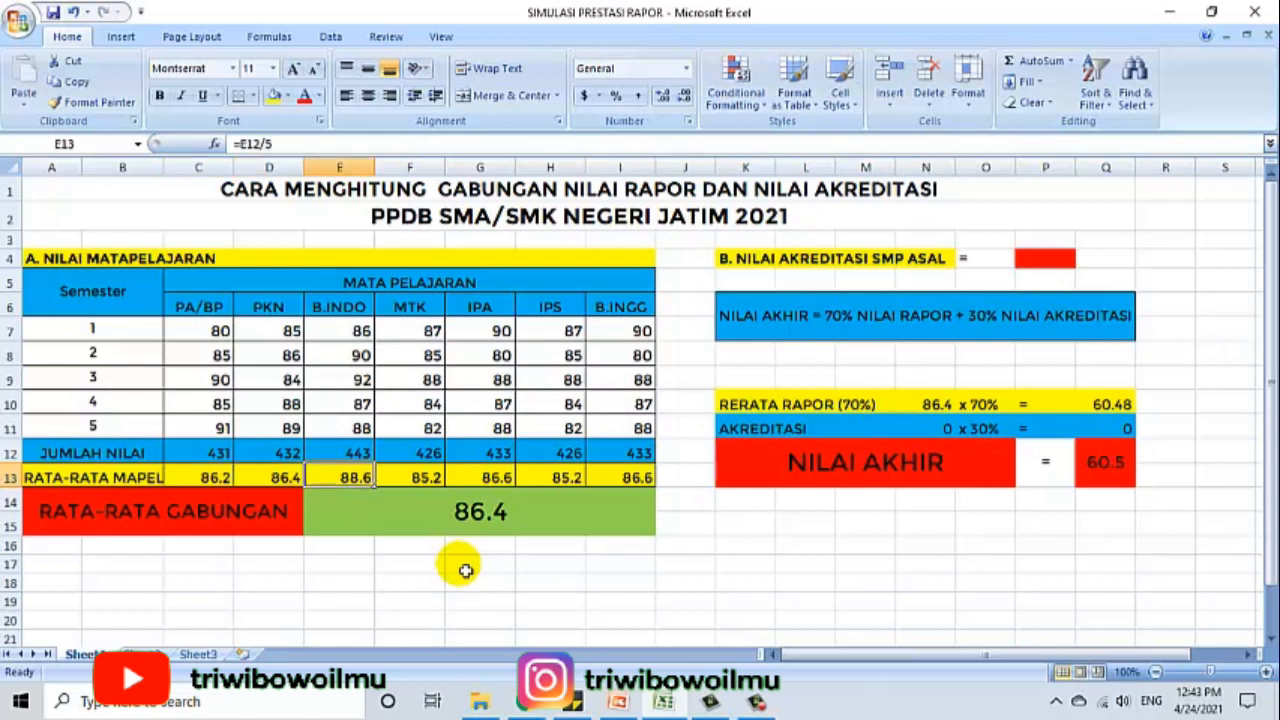
pyautogui.press('Right')
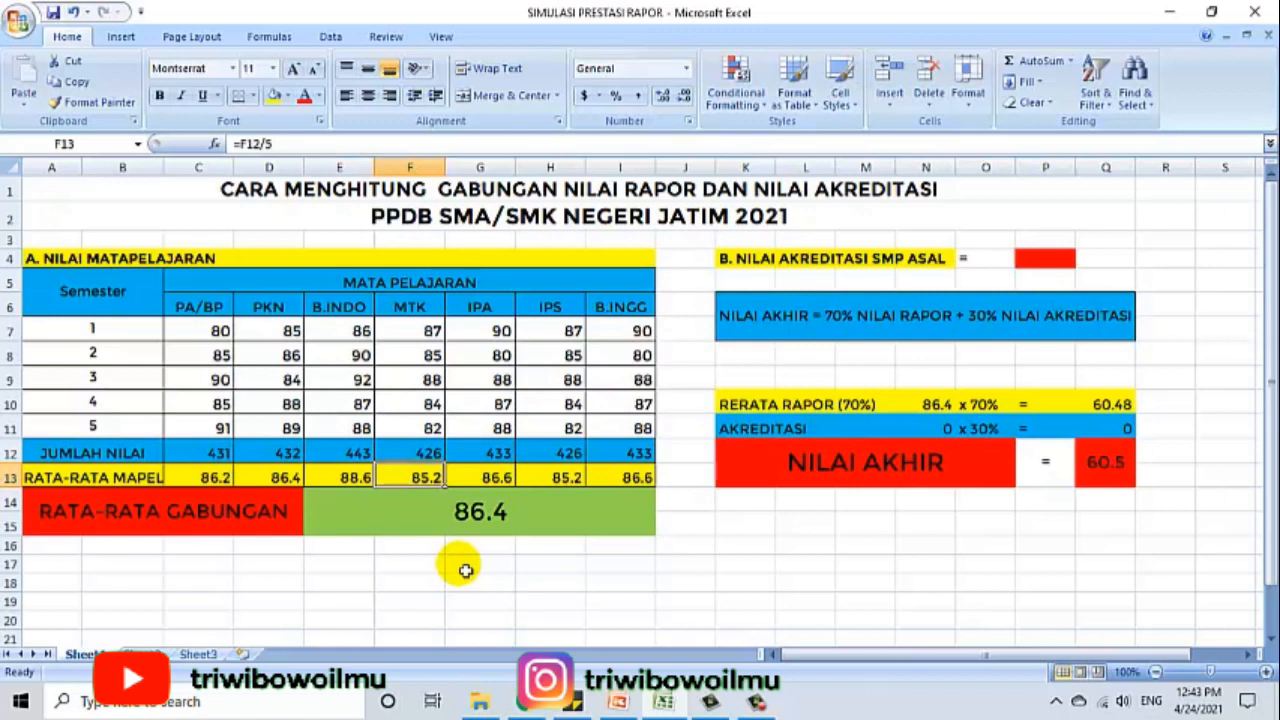
pyautogui.press('Right')
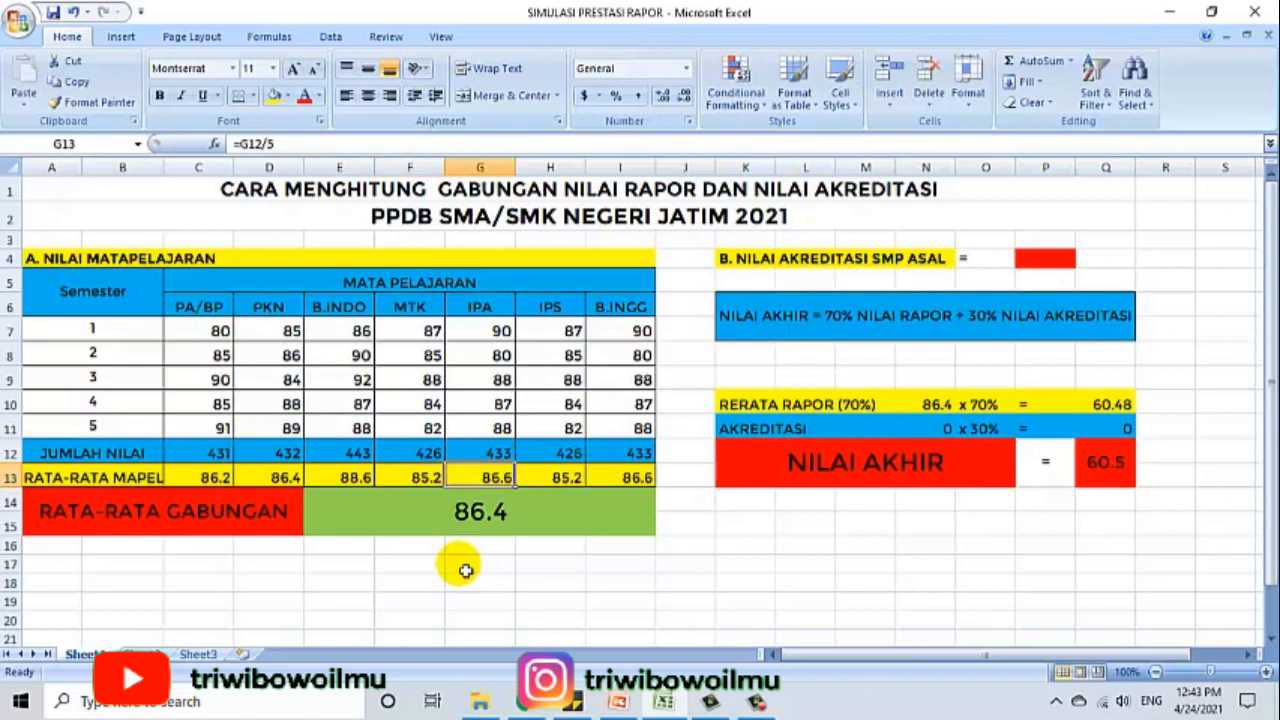
pyautogui.press('Right')
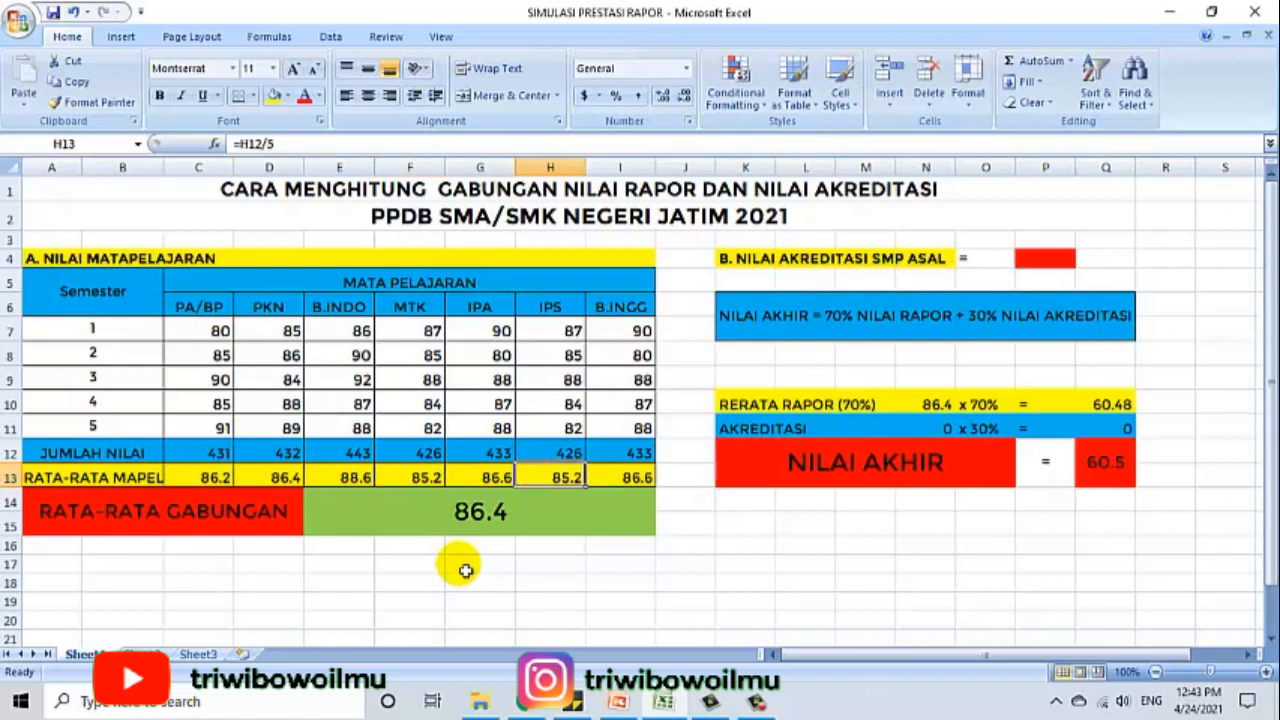
pyautogui.press('Right')
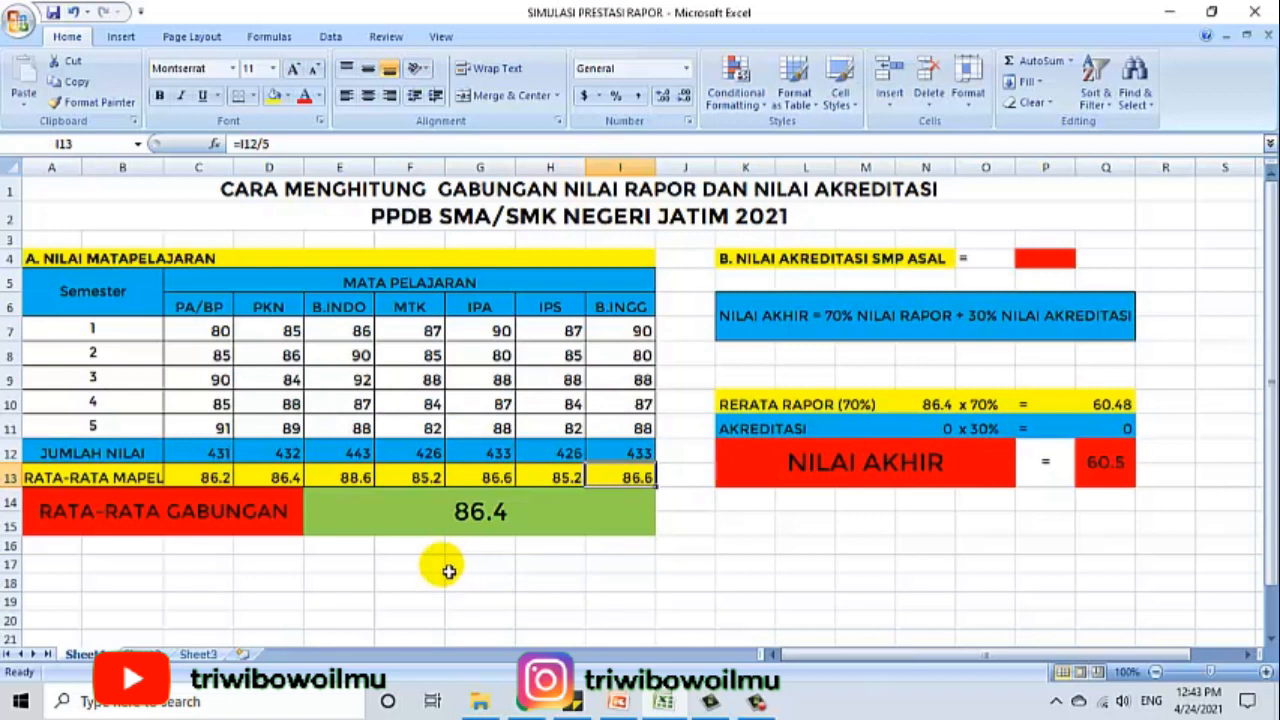
# Examine the RATA-RATA GABUNGAN formula in E14 together with the subject averages in C13:I13 that it uses.
pyautogui.click(350, 521)
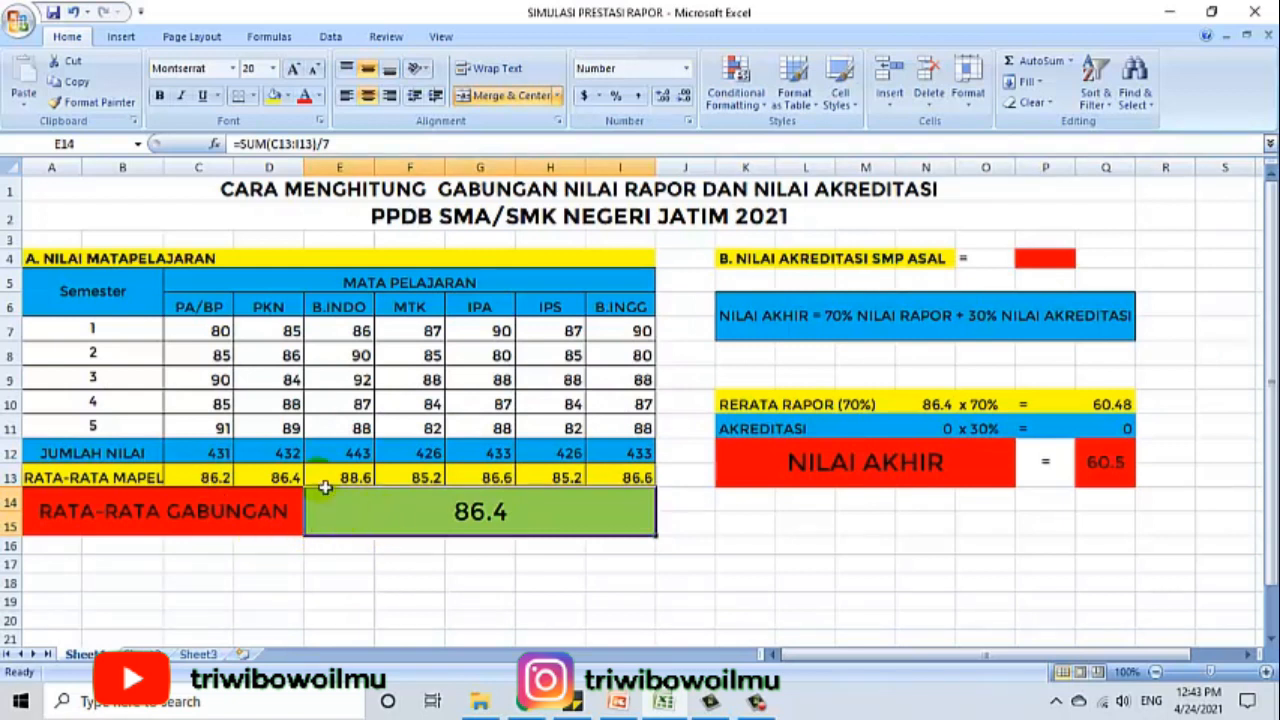
pyautogui.moveTo(213, 484); pyautogui.dragTo(631, 477)
pyautogui.click(200, 478)
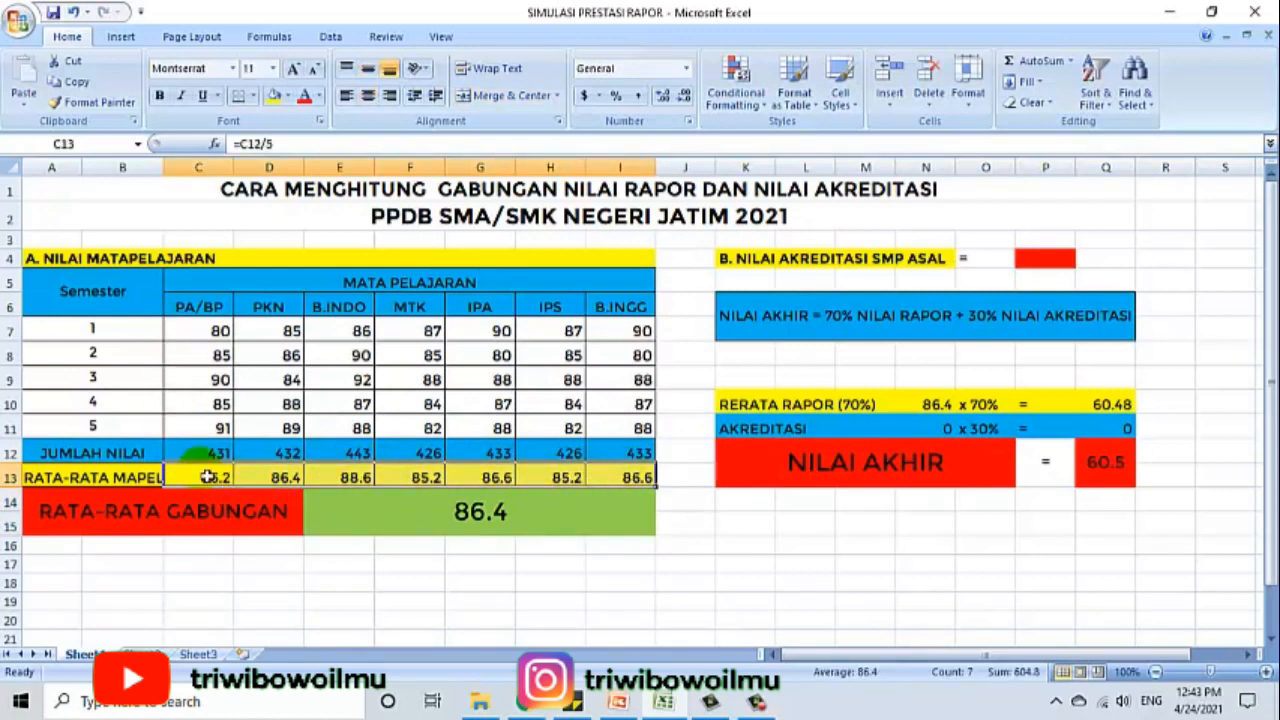
pyautogui.moveTo(200, 484); pyautogui.dragTo(640, 477)
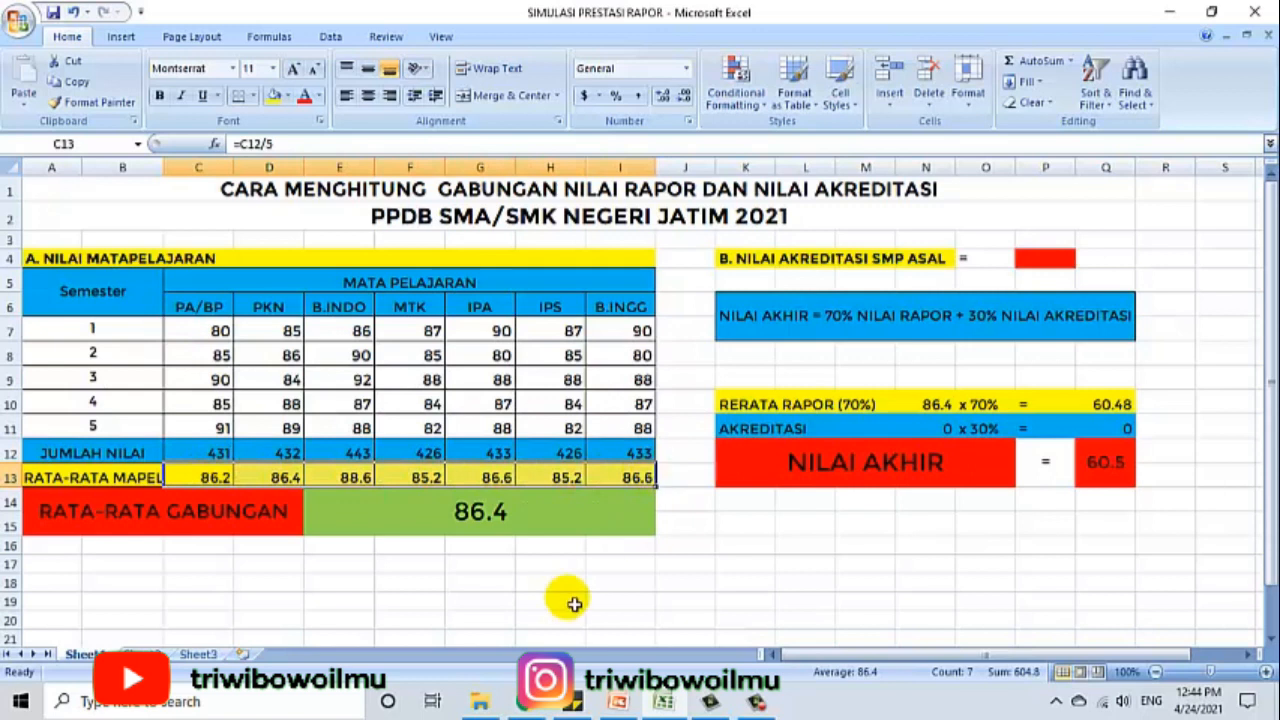
pyautogui.click(565, 600)
pyautogui.click(428, 533)
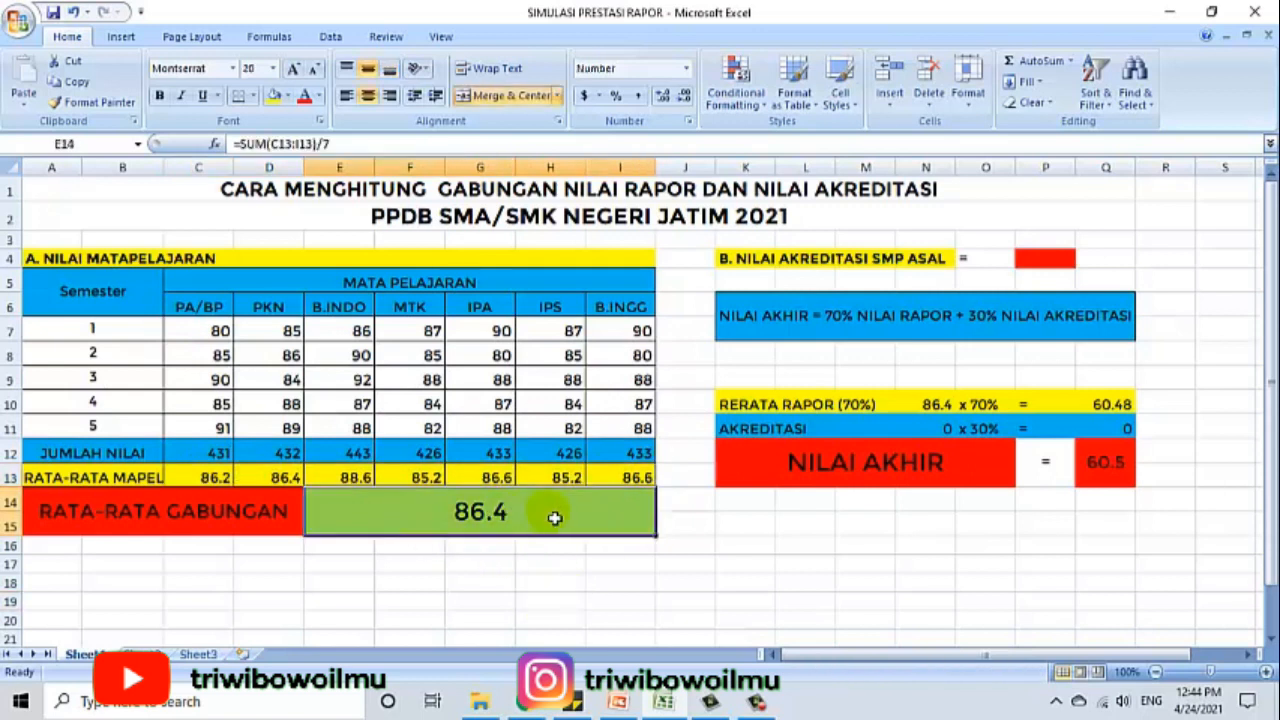
pyautogui.doubleClick(746, 405)
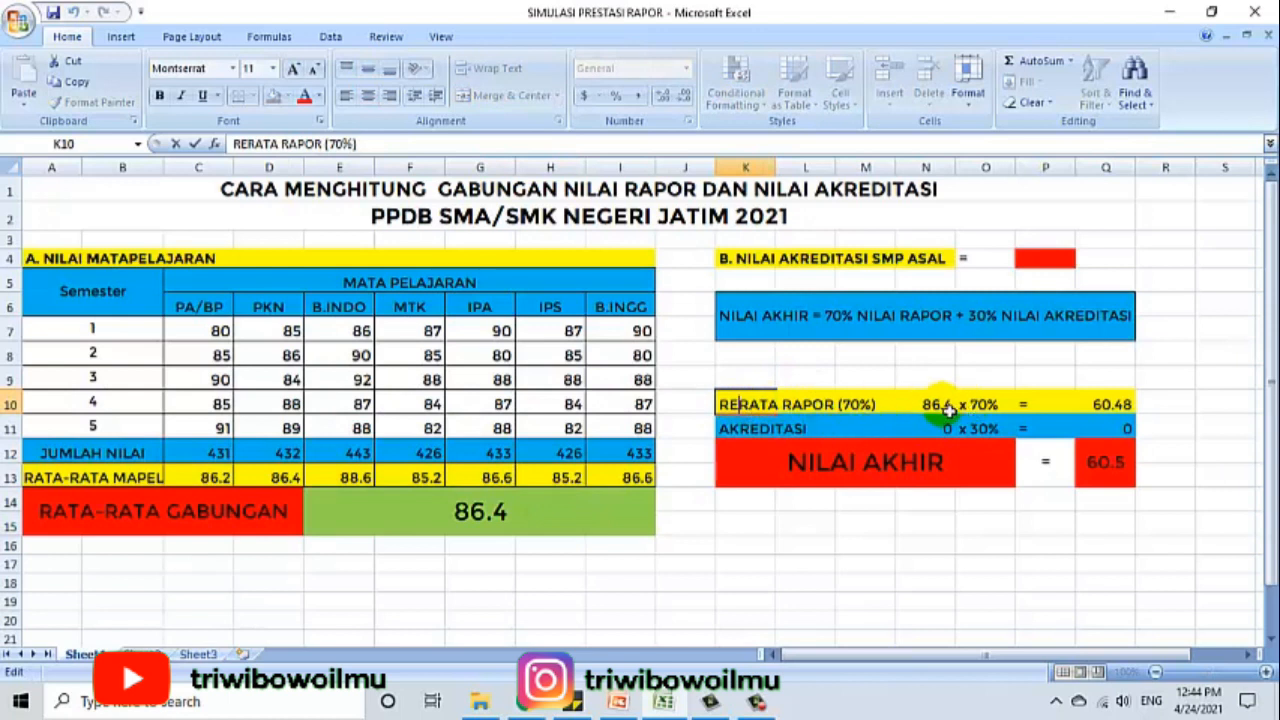
pyautogui.click(649, 512)
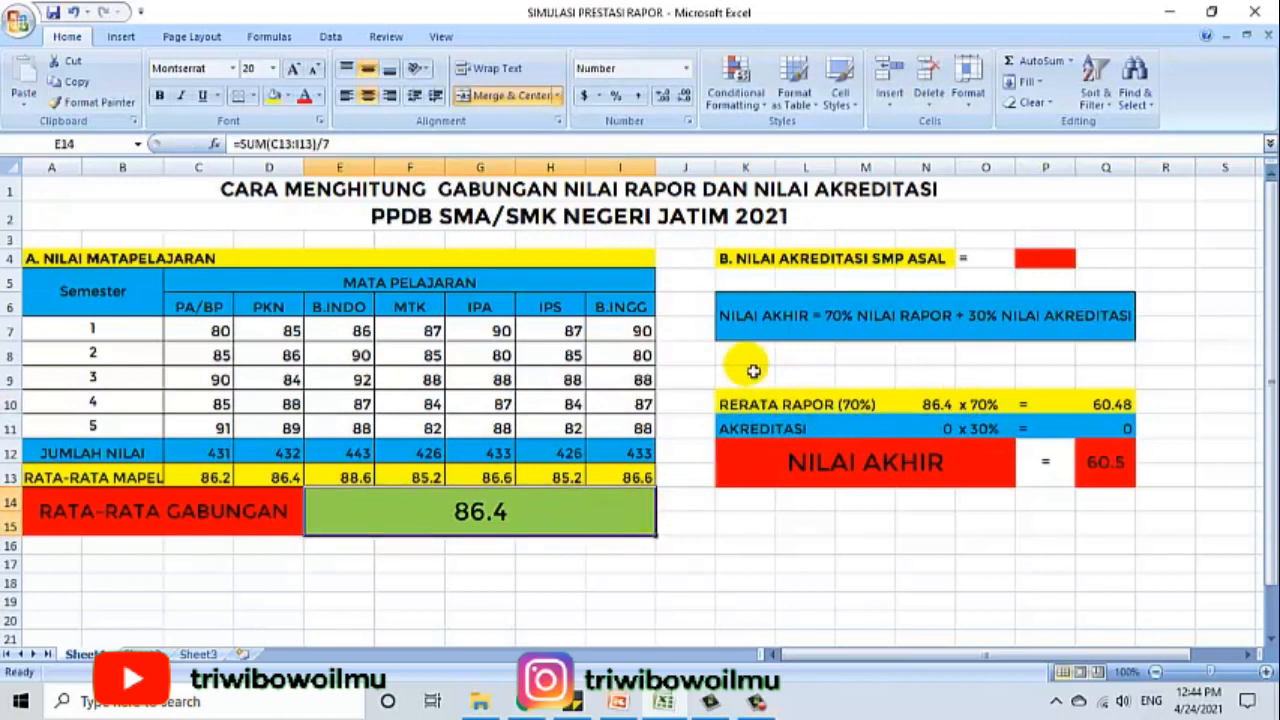
pyautogui.click(765, 262)
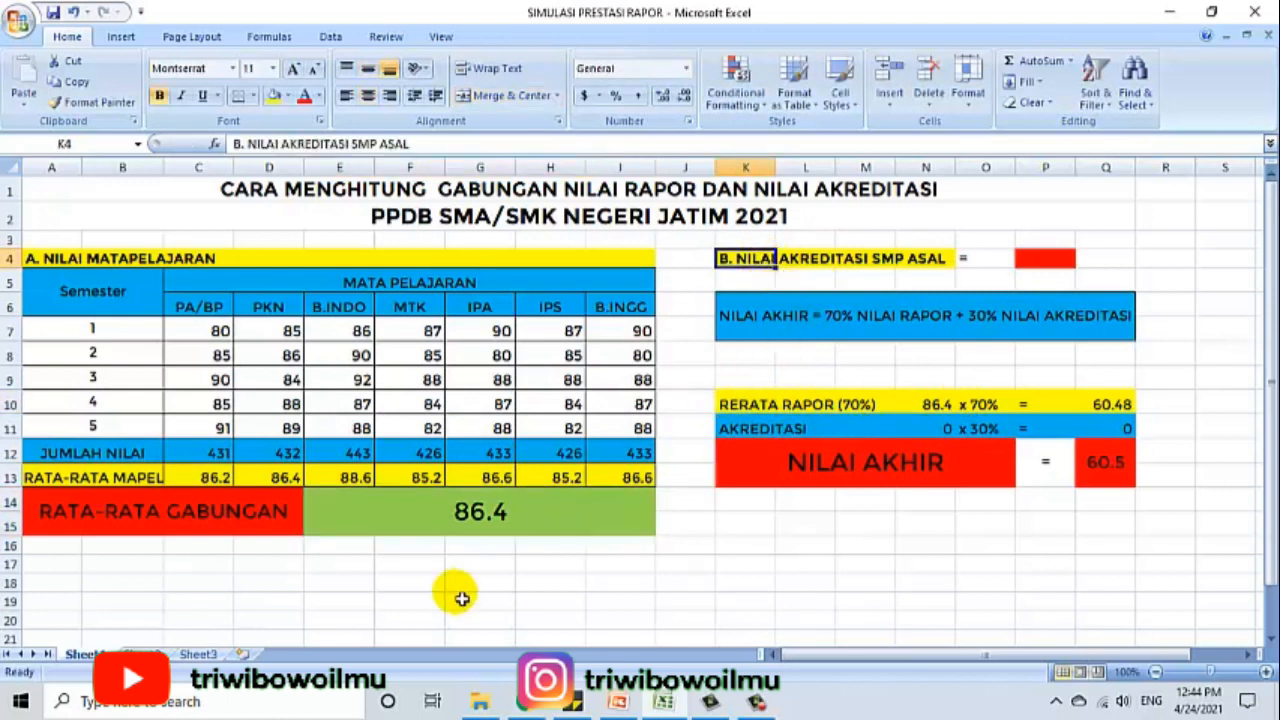
pyautogui.click(443, 525)
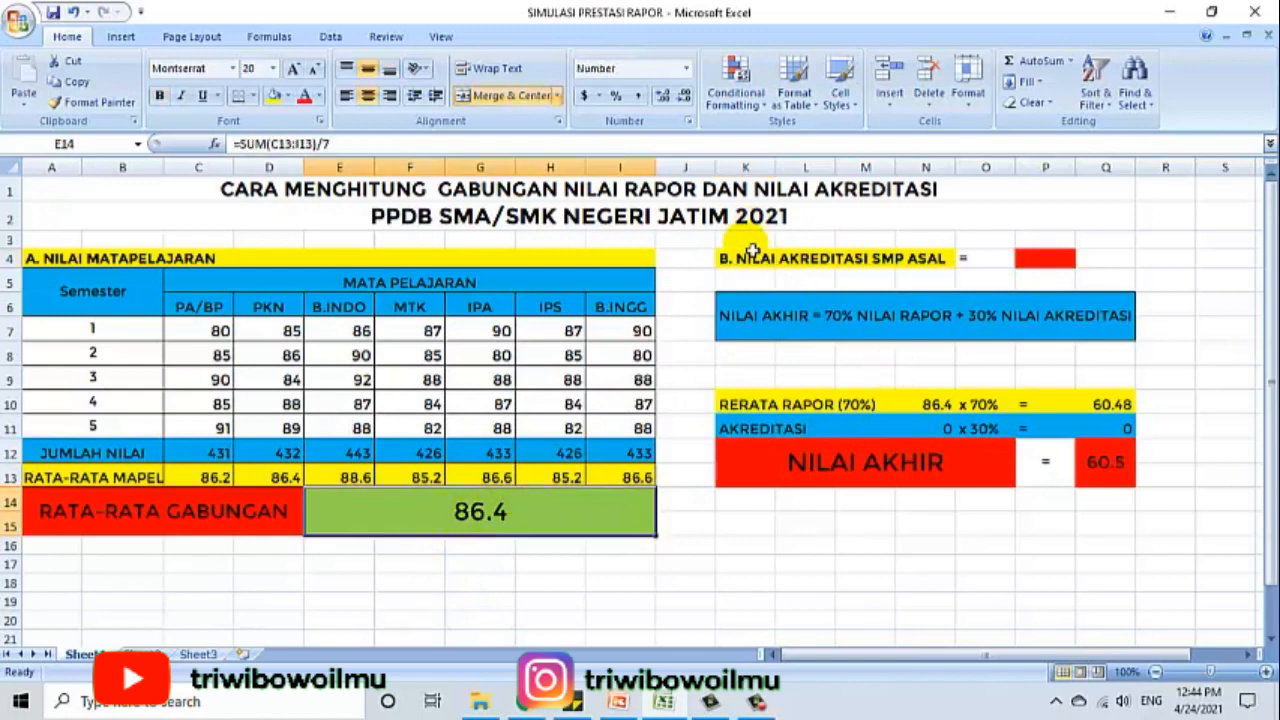
# Enter 92 as the NILAI AKREDITASI SMP ASAL score in P4.
pyautogui.click(748, 258)
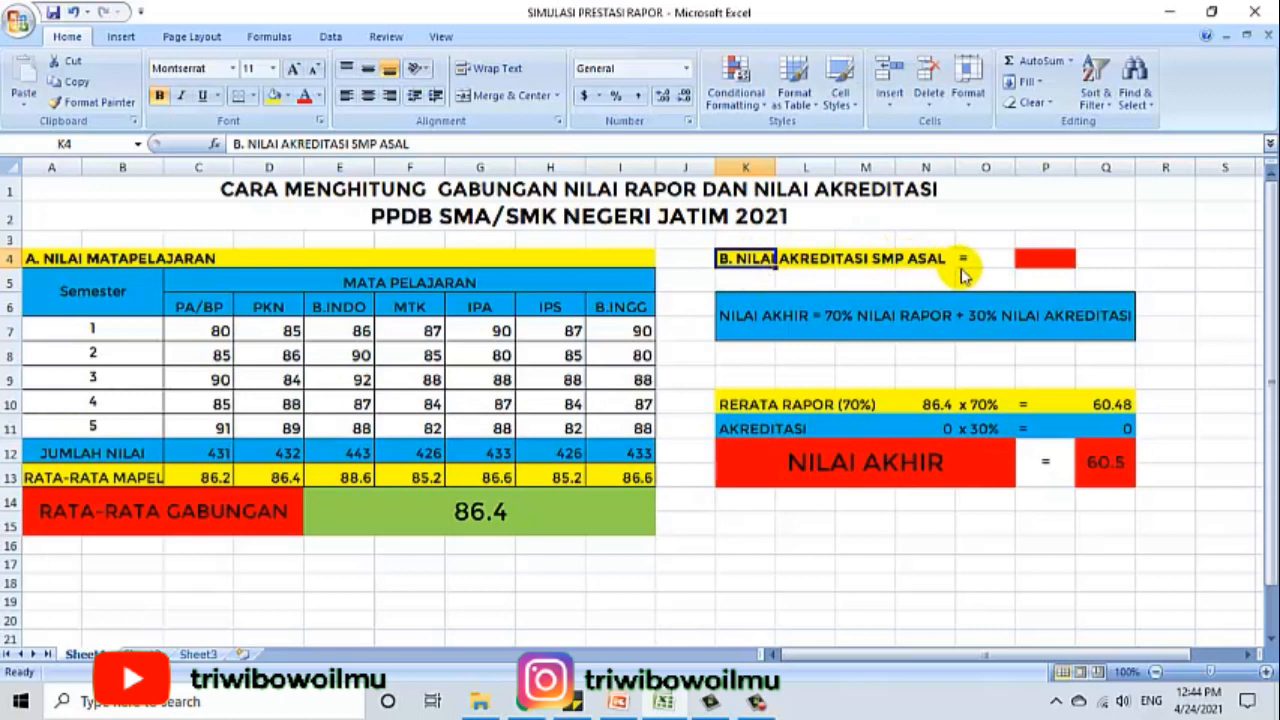
pyautogui.click(1030, 260)
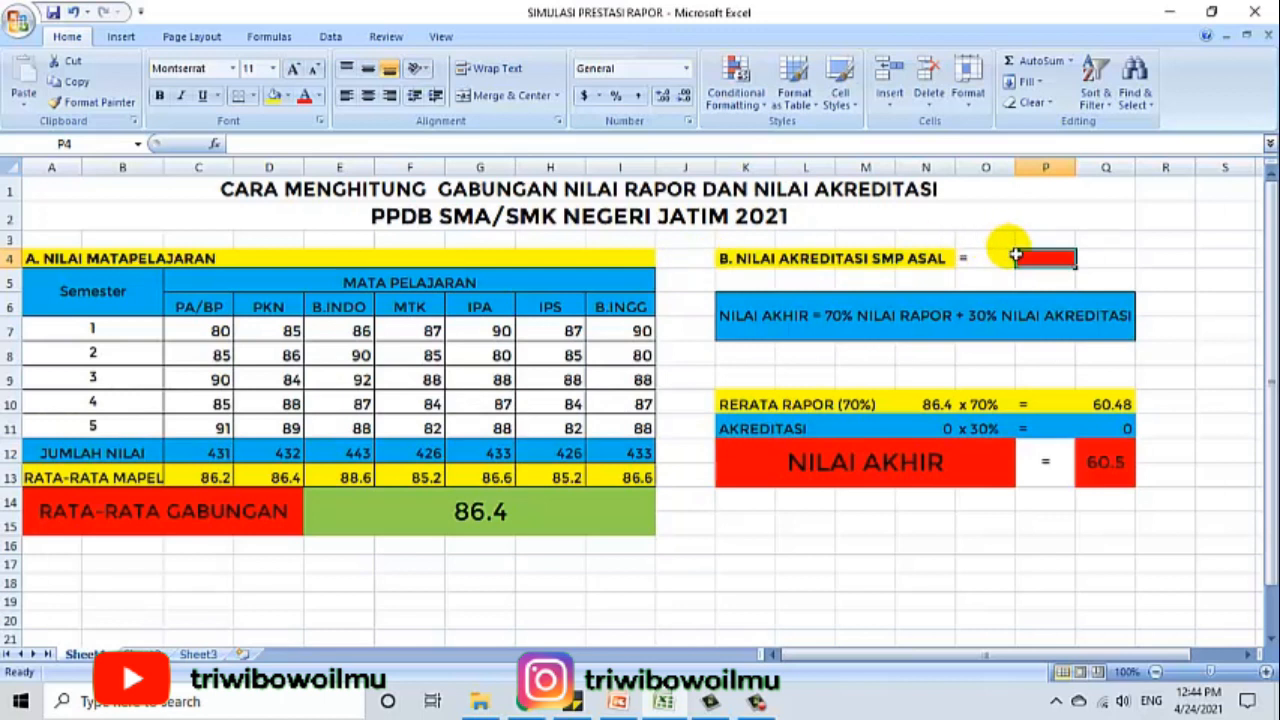
pyautogui.write('92')
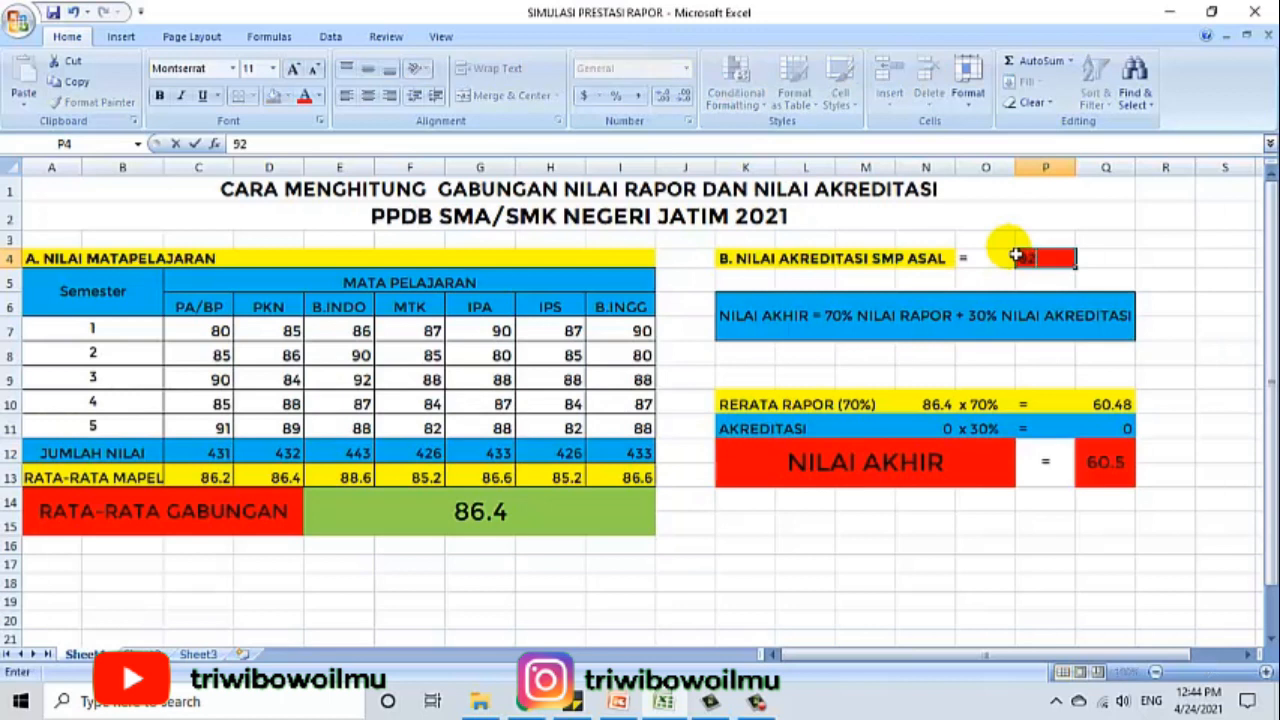
pyautogui.press('Return')
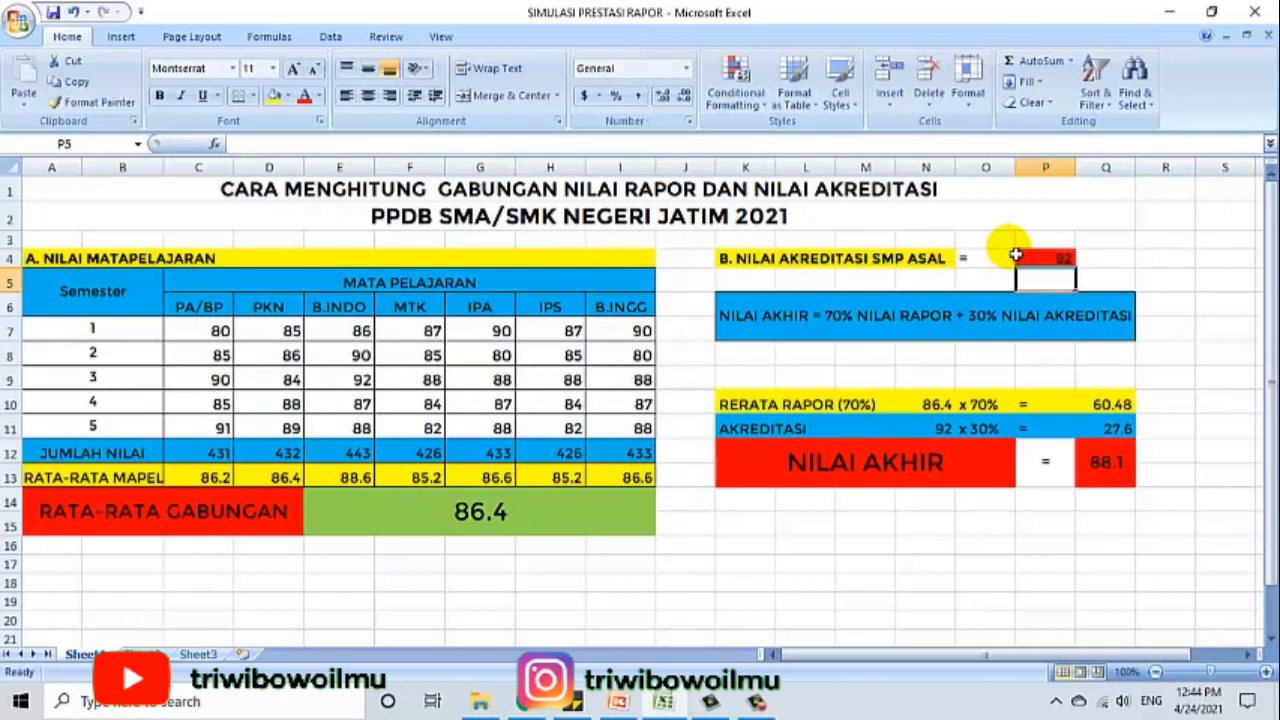
# Examine the NILAI AKHIR weighting rule and the formulas behind RERATA RAPOR, AKREDITASI and the final score in N10, Q10, N11 and Q12.
pyautogui.click(733, 322)
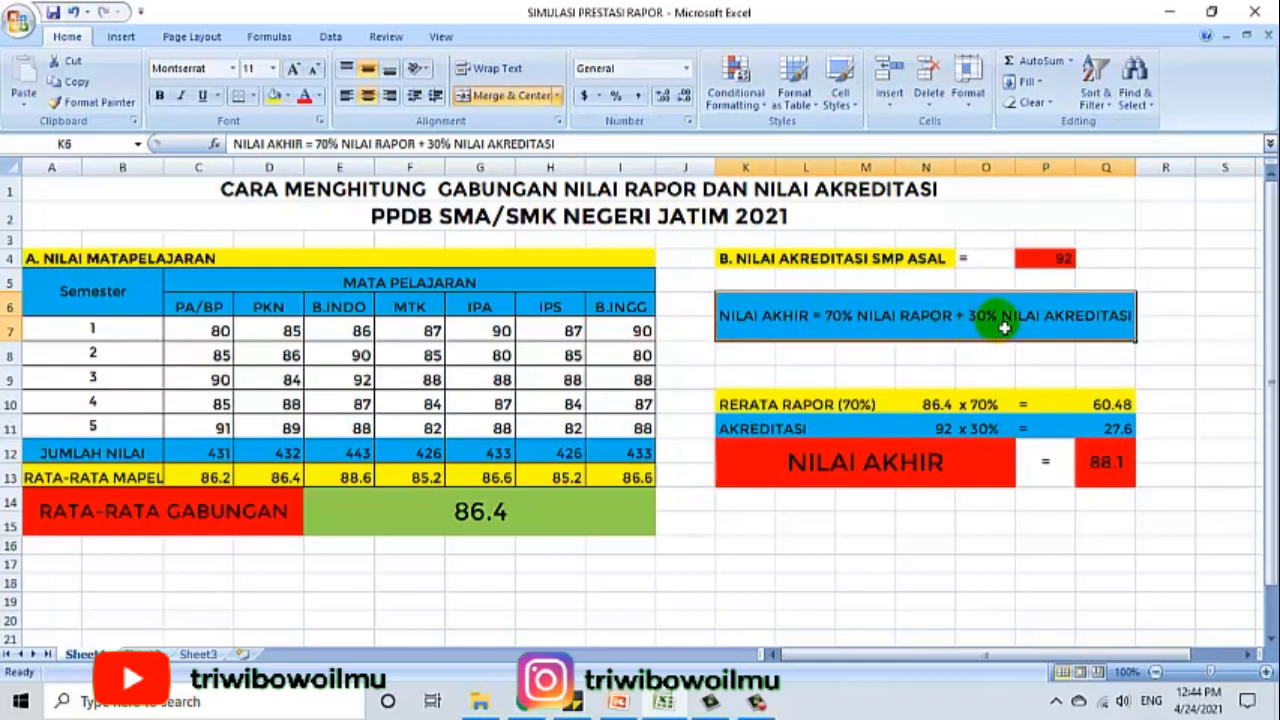
pyautogui.click(852, 406)
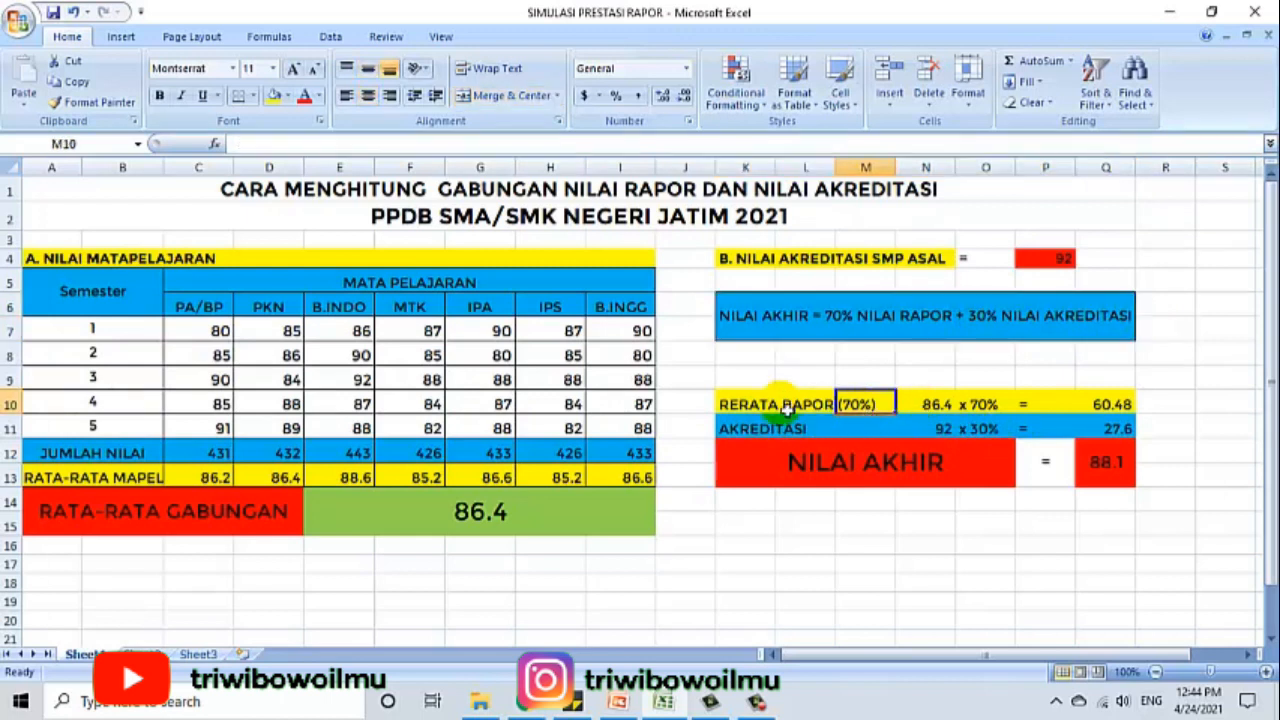
pyautogui.click(795, 405)
pyautogui.click(935, 405)
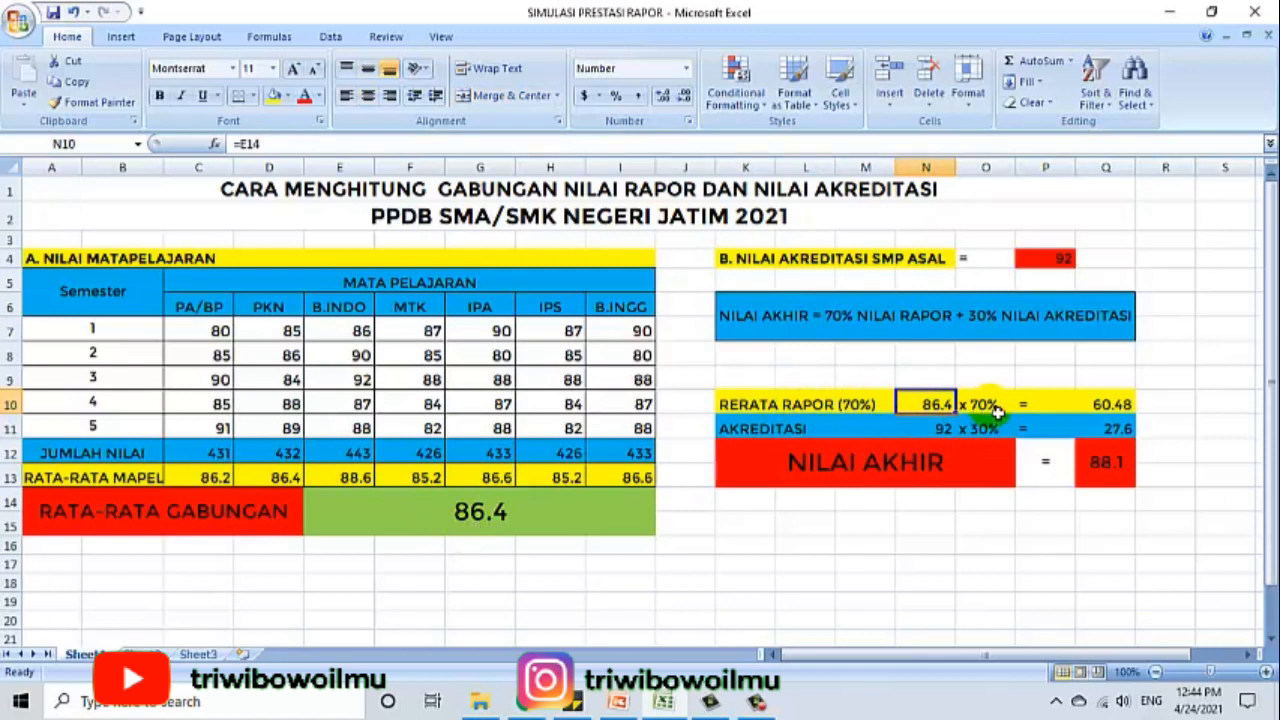
pyautogui.click(1098, 405)
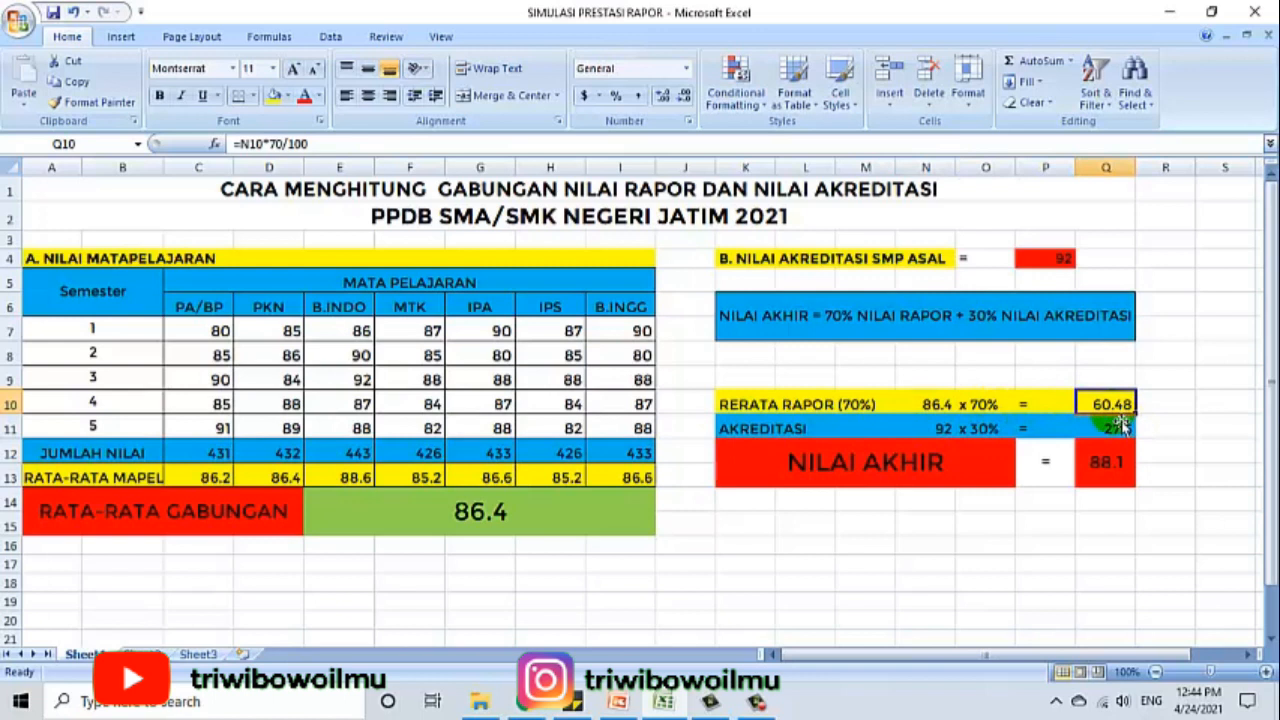
pyautogui.click(949, 433)
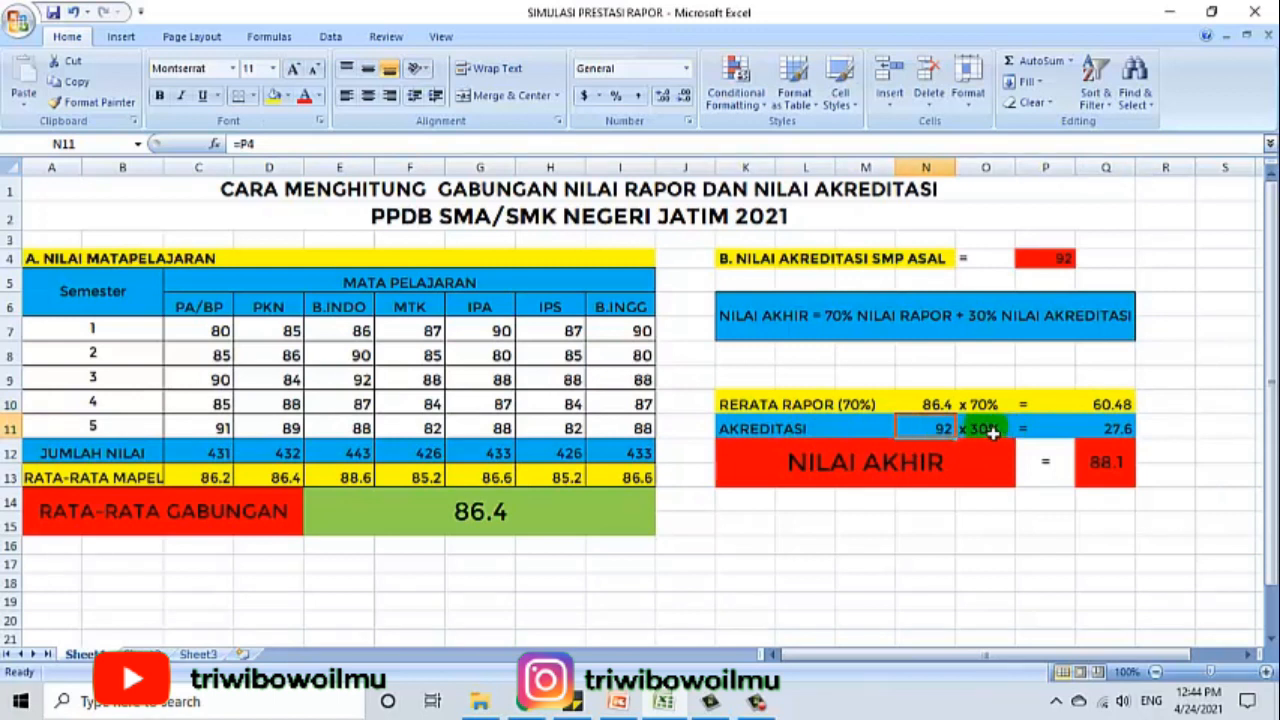
pyautogui.click(1106, 462)
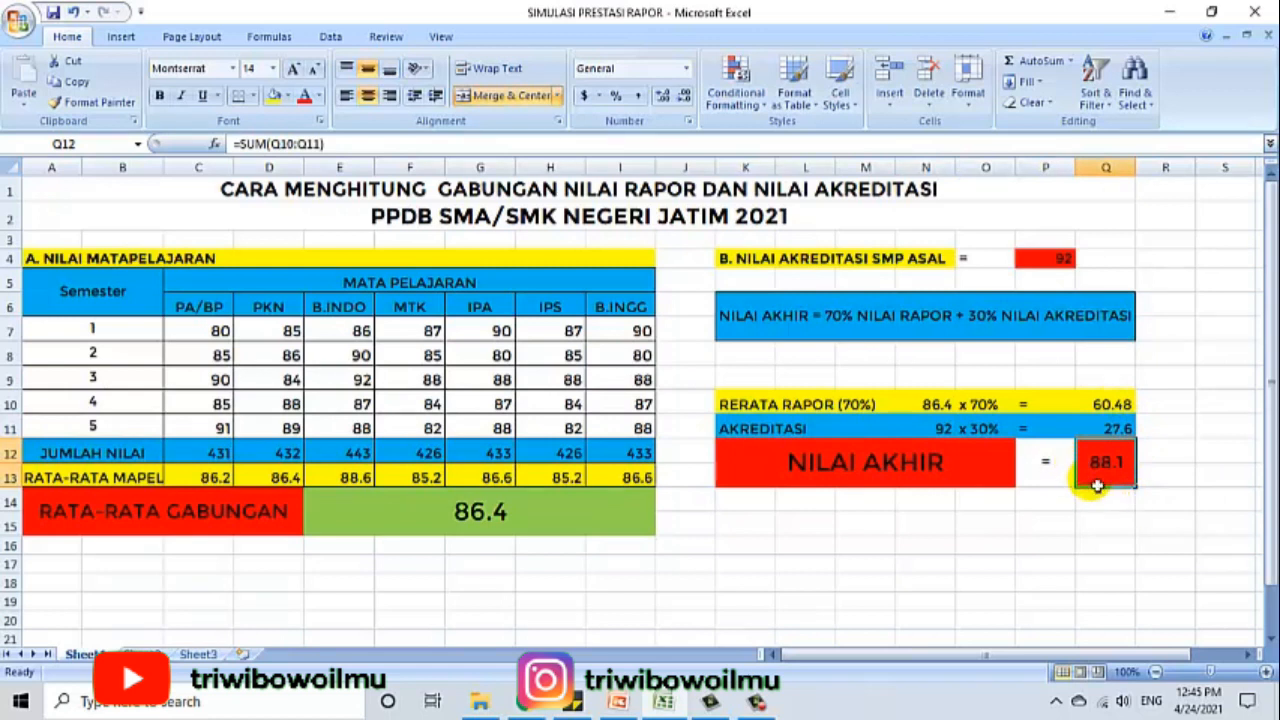
pyautogui.moveTo(837, 486); pyautogui.dragTo(1106, 490)
pyautogui.click(1055, 546)
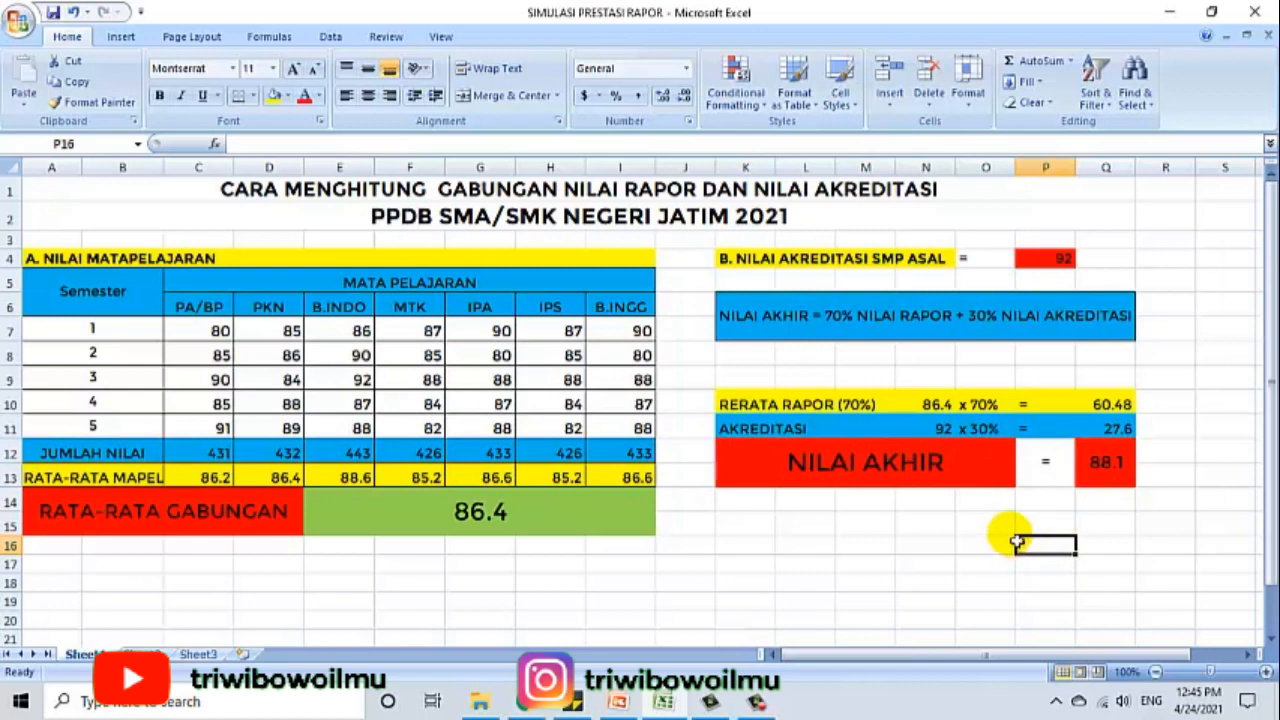
pyautogui.click(866, 585)
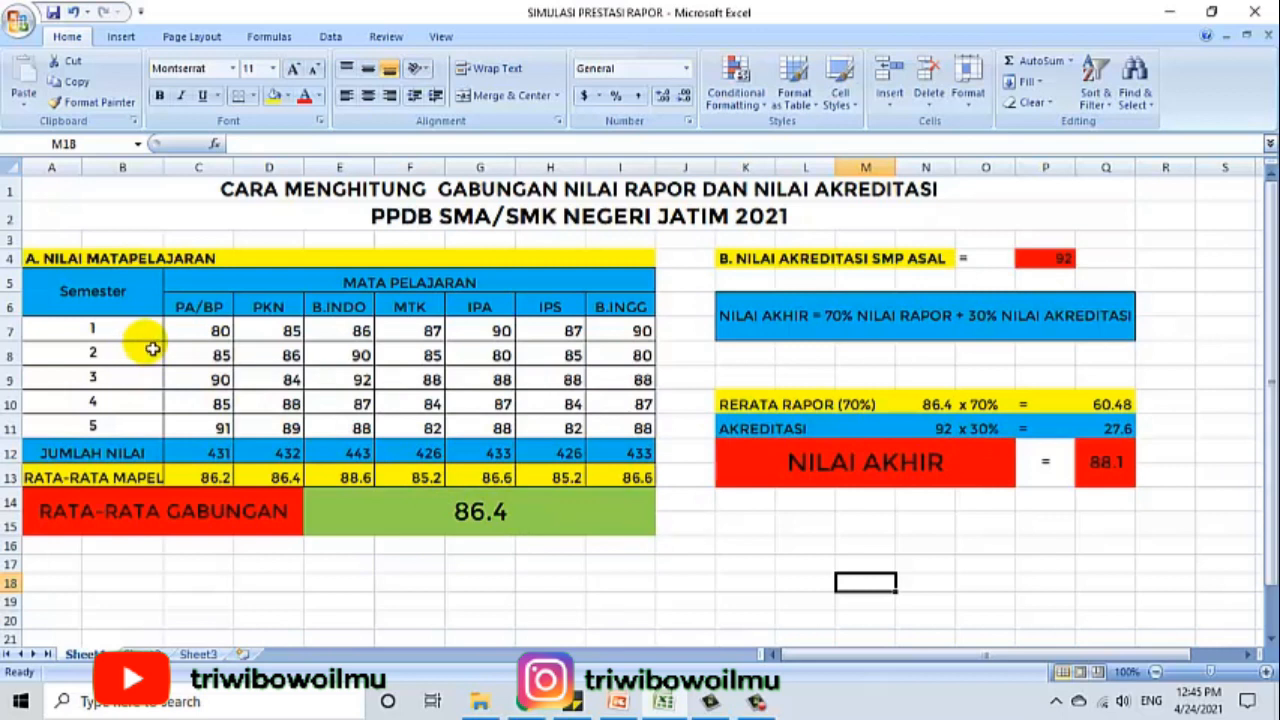
pyautogui.moveTo(60, 260); pyautogui.dragTo(1080, 534)
pyautogui.click(890, 601)
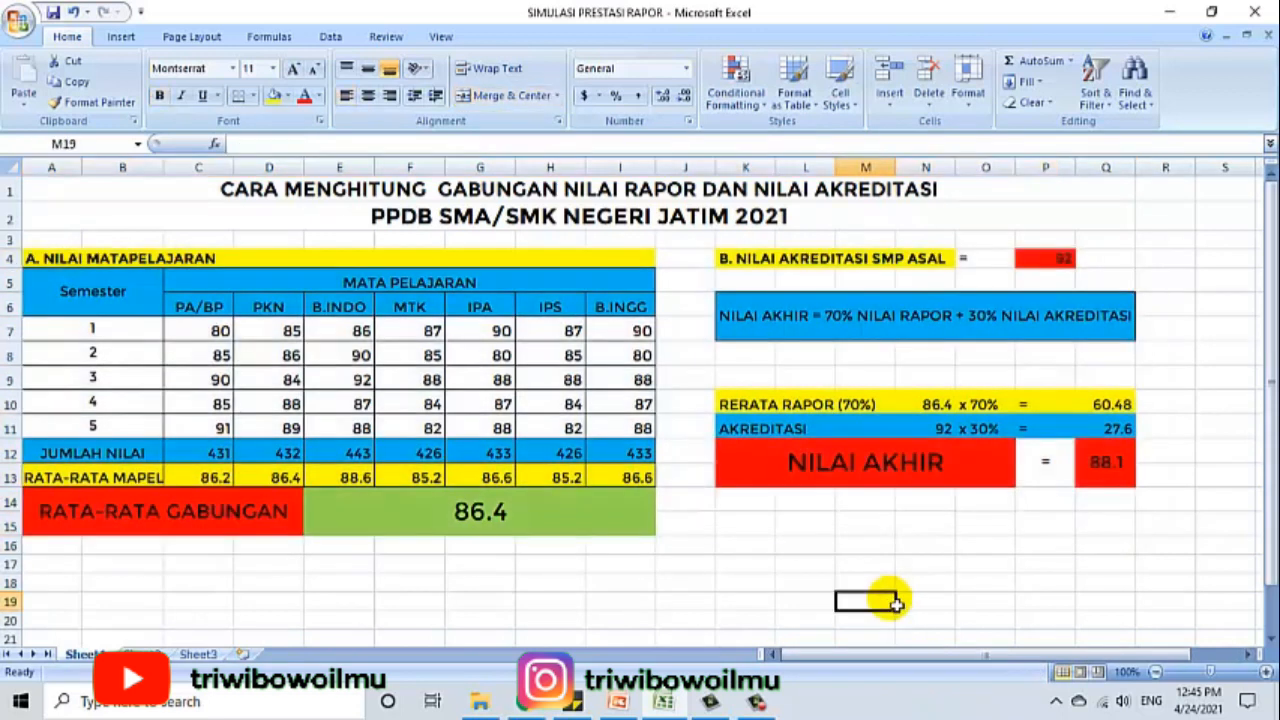
pyautogui.click(192, 332)
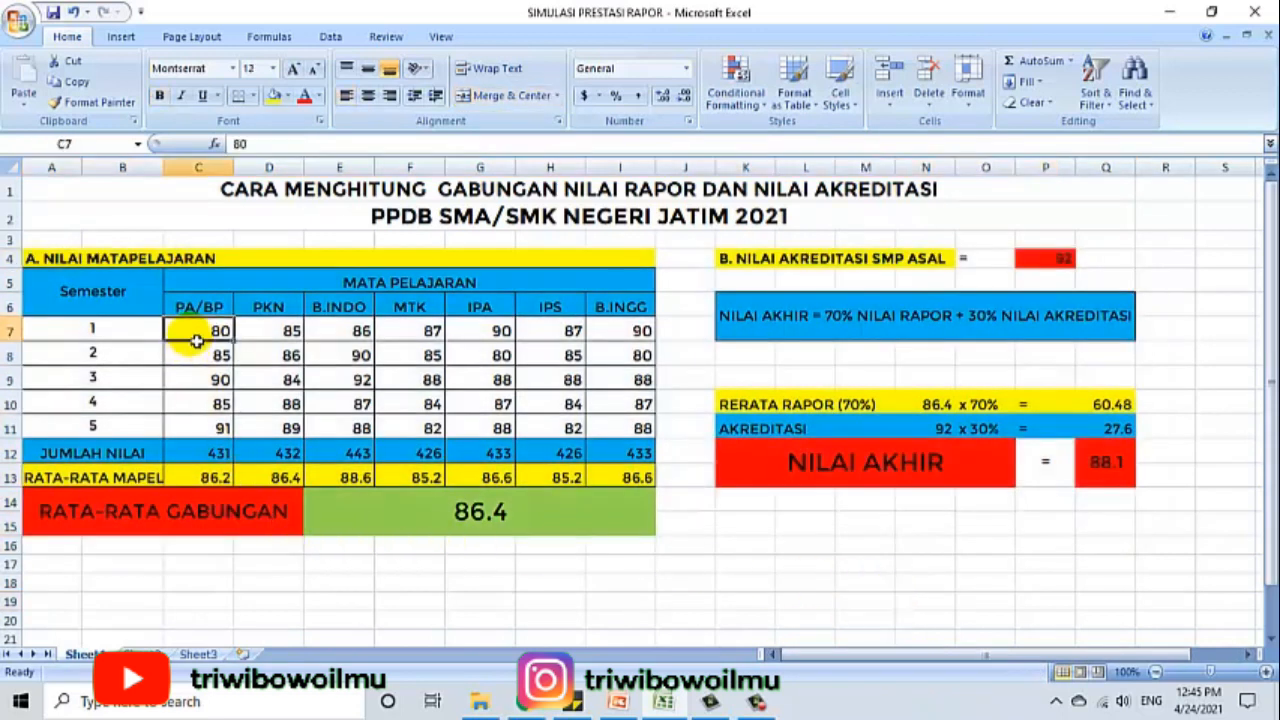
pyautogui.click(1120, 468)
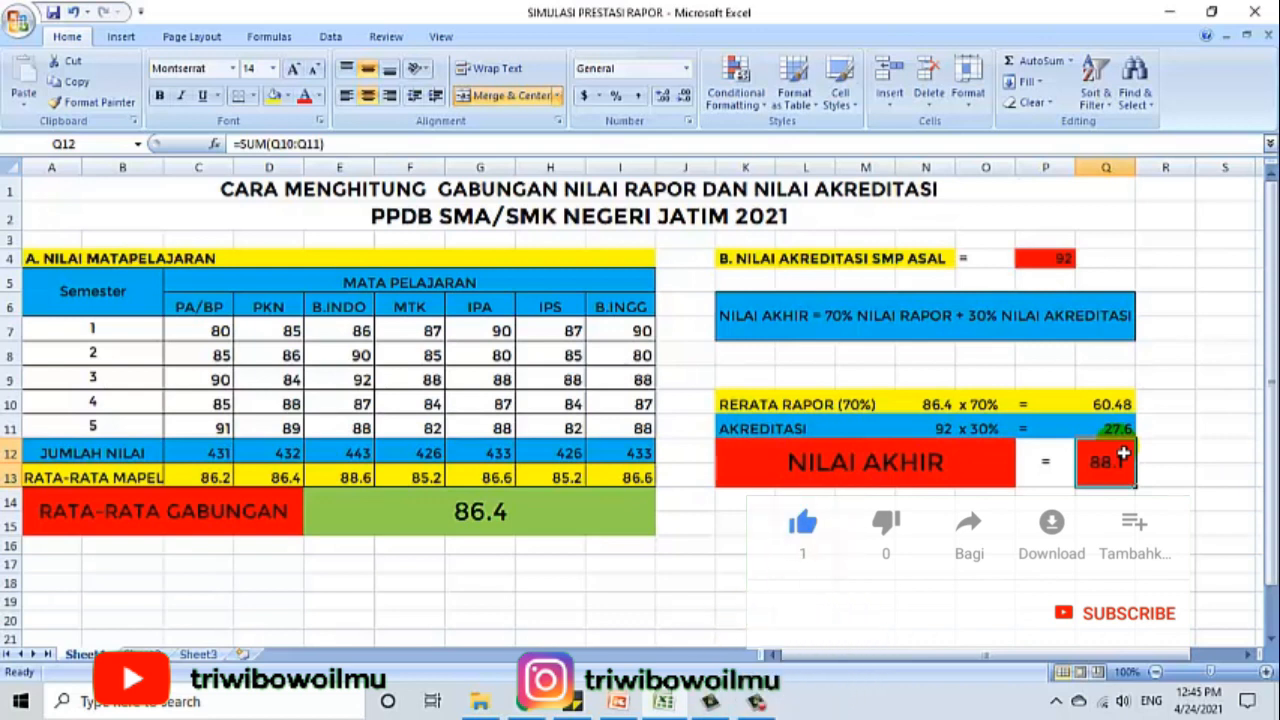
pyautogui.click(1060, 530)
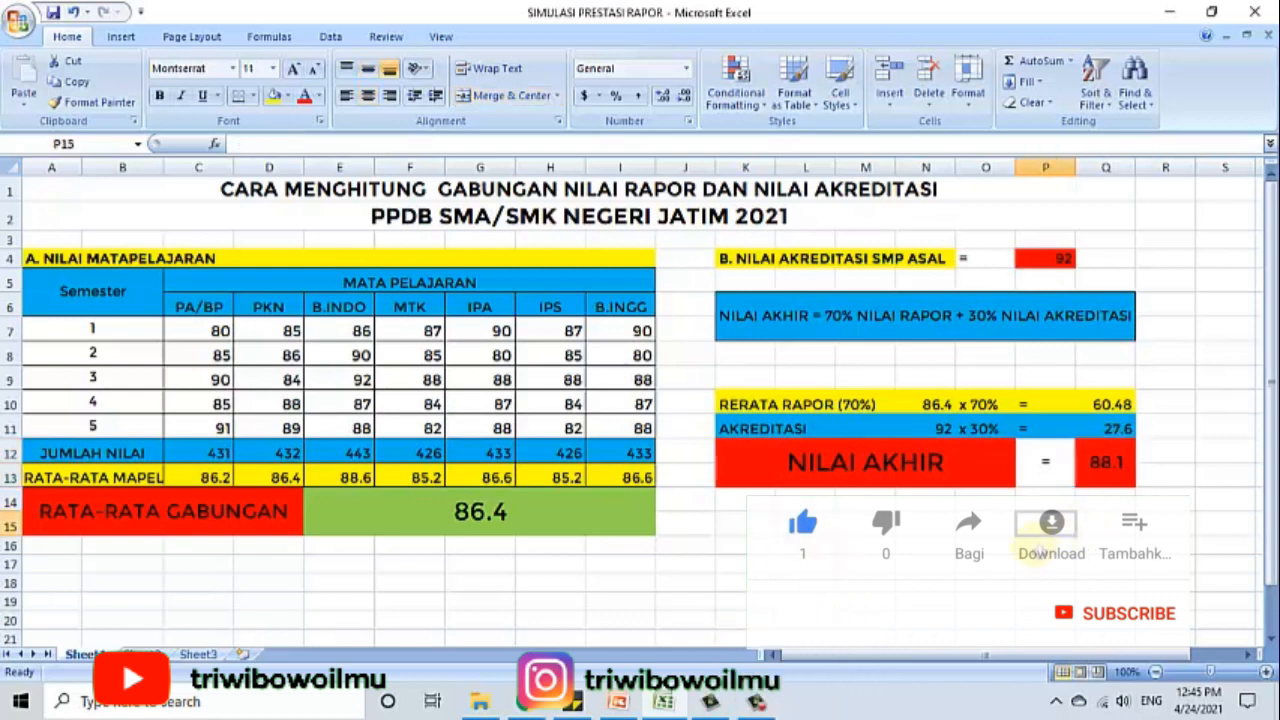